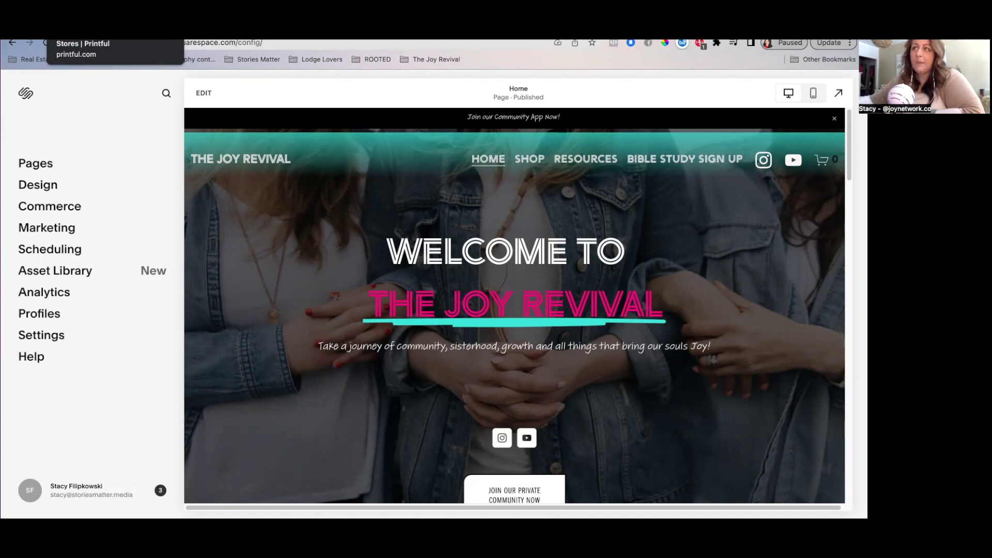
# Reload The Joy Revival home page preview from the Squarespace logo.
pyautogui.click(32, 161)
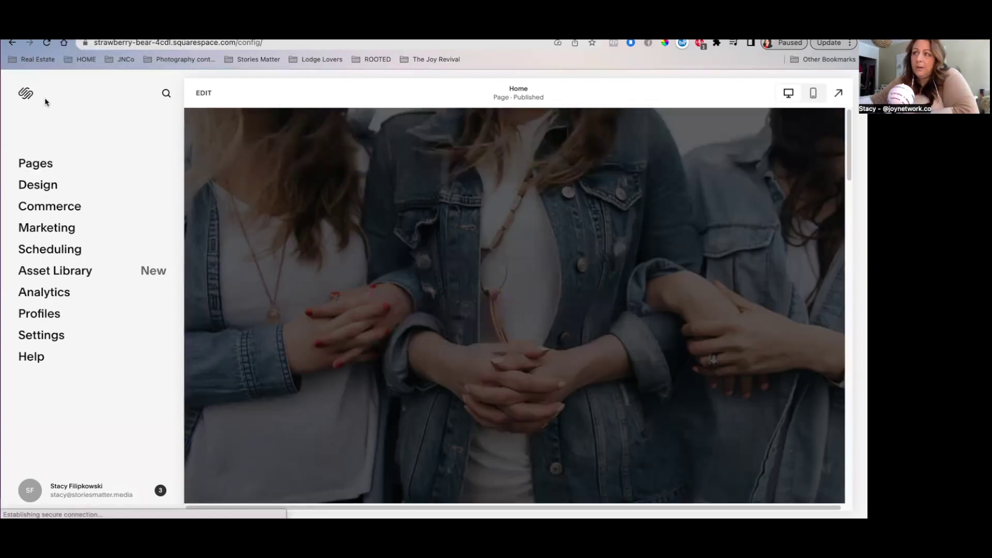
# Open the Shop page from Pages and scroll through its product list and prices.
pyautogui.click(38, 164)
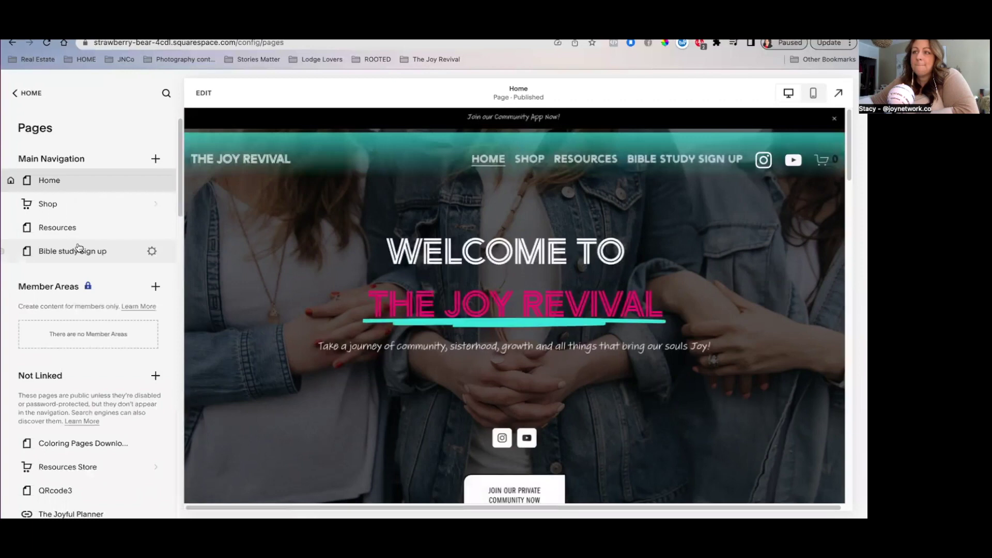
pyautogui.click(48, 204)
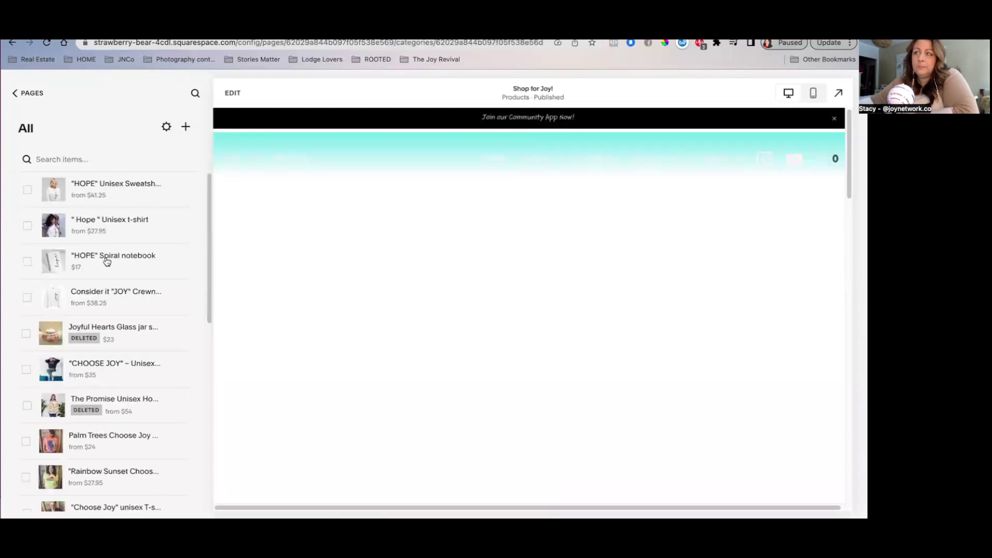
pyautogui.scroll(-4, 376, 342)
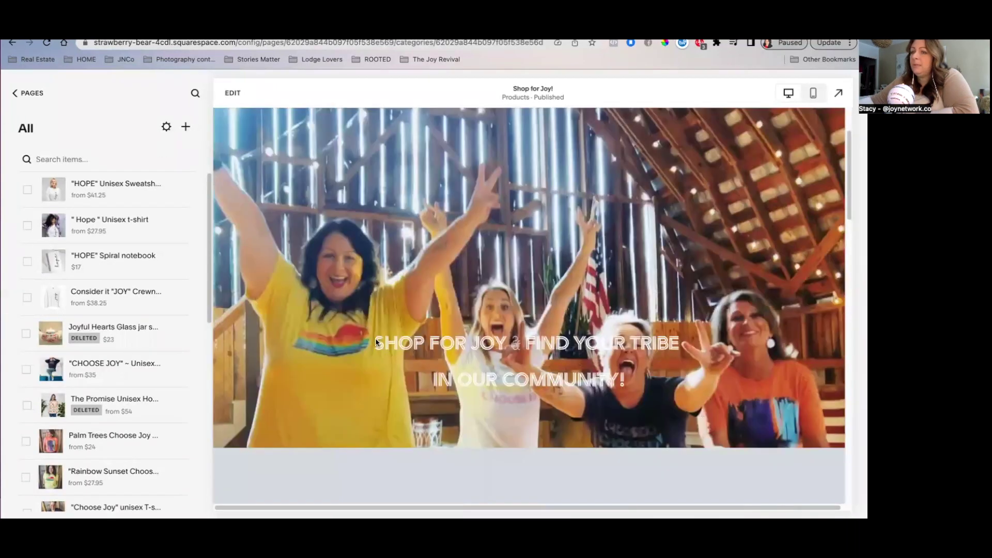
pyautogui.scroll(-6, 375, 342)
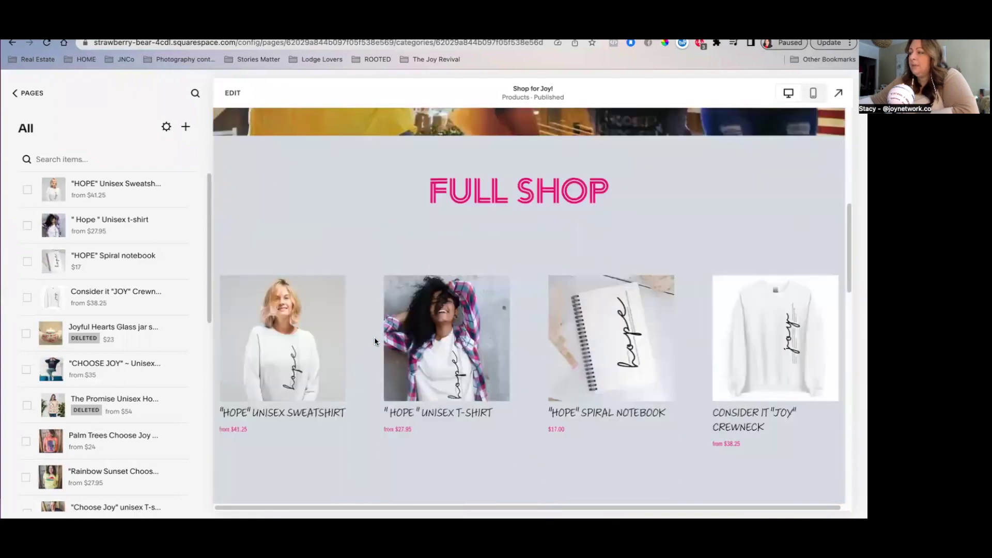
pyautogui.scroll(-8, 374, 337)
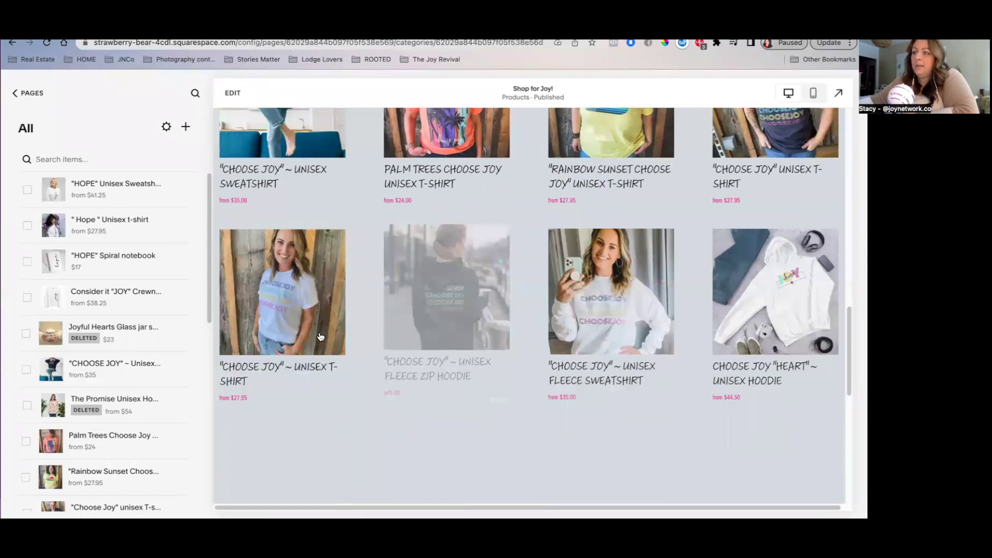
pyautogui.scroll(6, 321, 336)
pyautogui.scroll(-10, 121, 249)
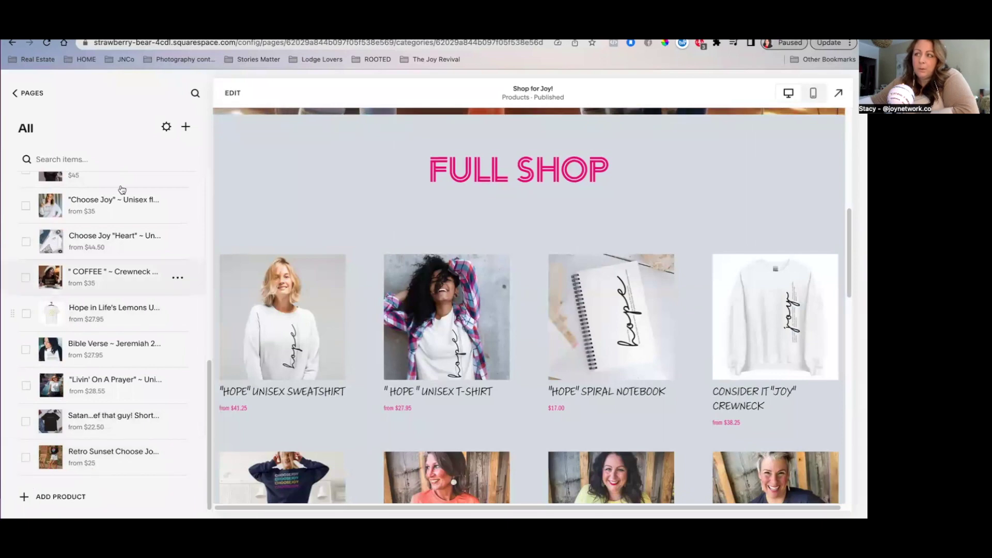
pyautogui.scroll(5, 109, 317)
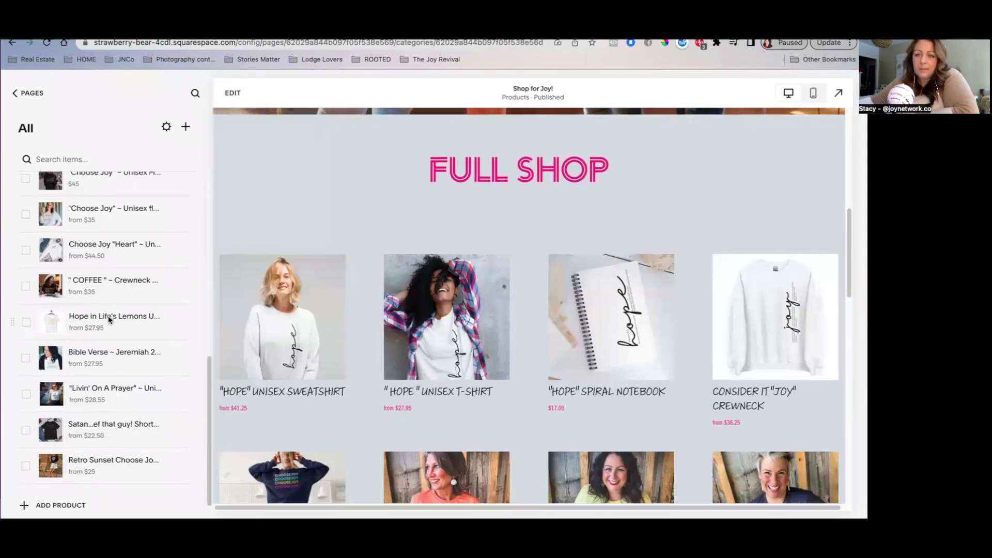
pyautogui.scroll(2, 108, 320)
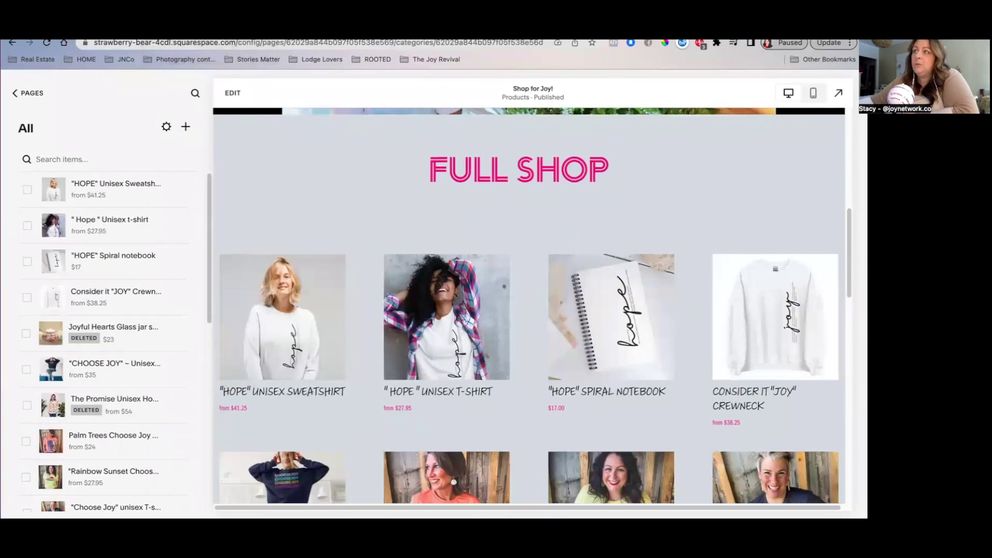
# Switch to Printful and reload the Stores list showing both connected Squarespace stores.
pyautogui.hotkey('ctrl', 'Tab')
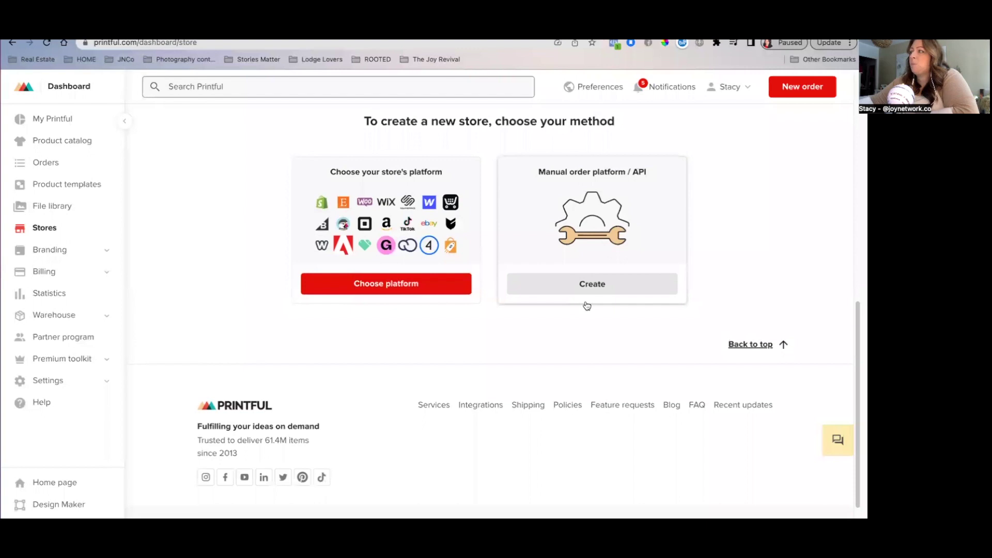
pyautogui.scroll(5, 415, 266)
pyautogui.scroll(1, 415, 266)
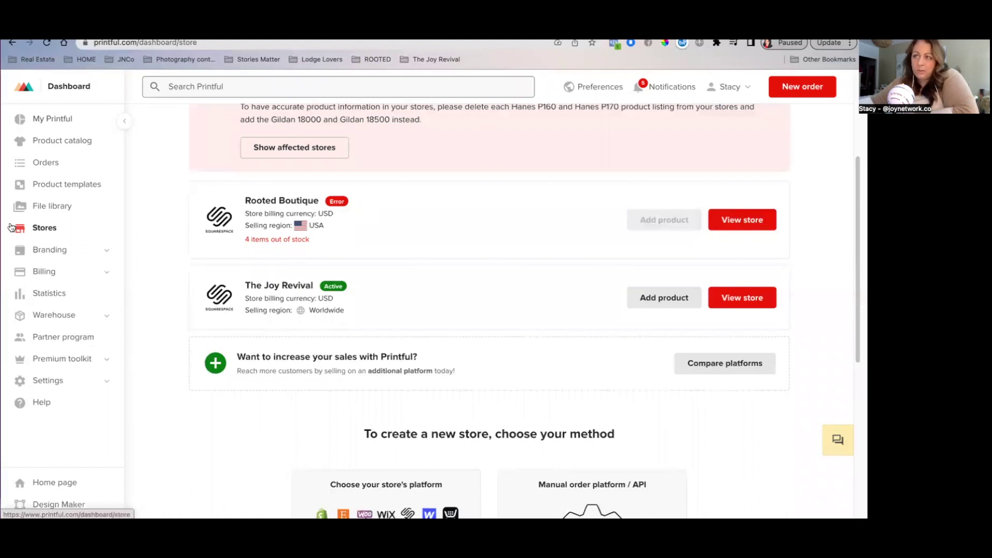
pyautogui.click(45, 229)
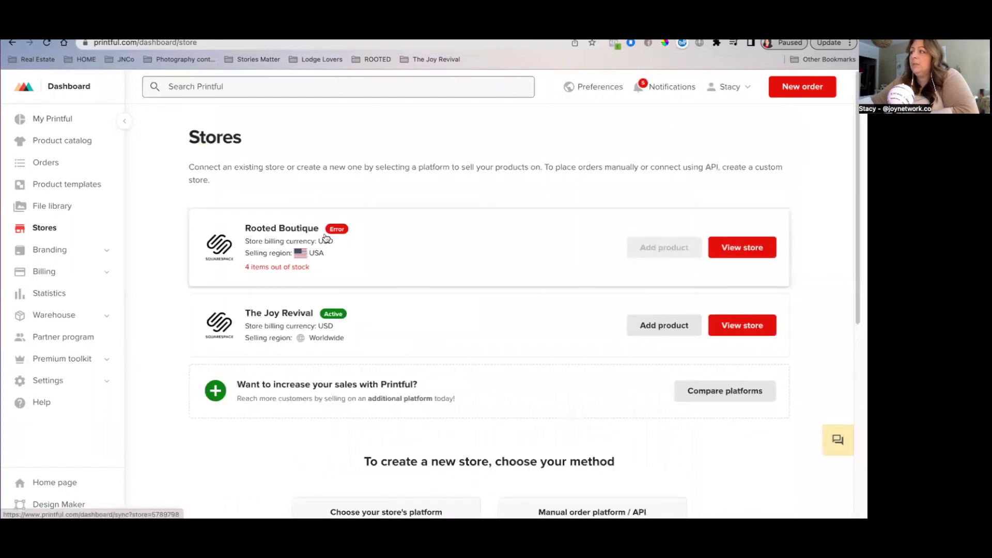
pyautogui.scroll(-4, 607, 326)
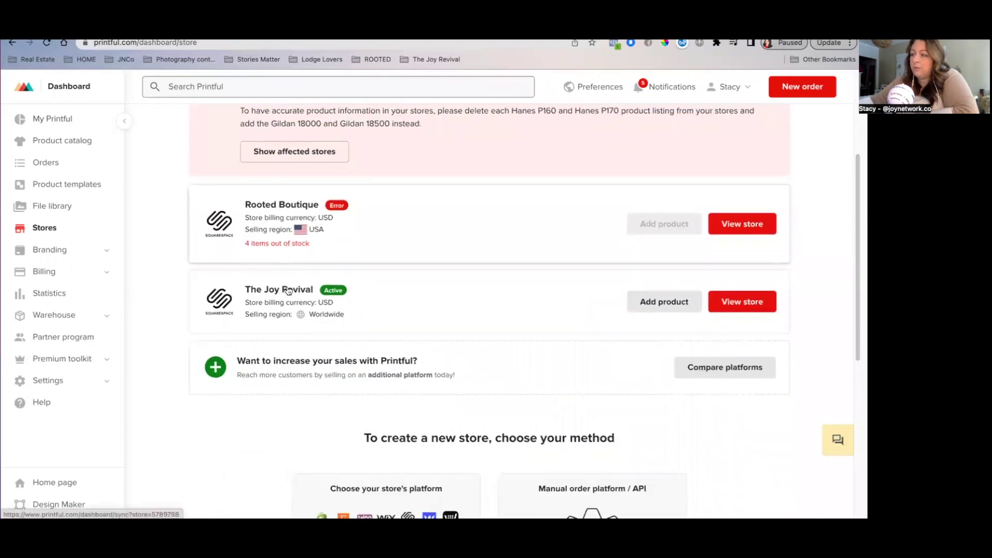
# Start adding a product to The Joy Revival store and browse the catalog.
pyautogui.click(655, 308)
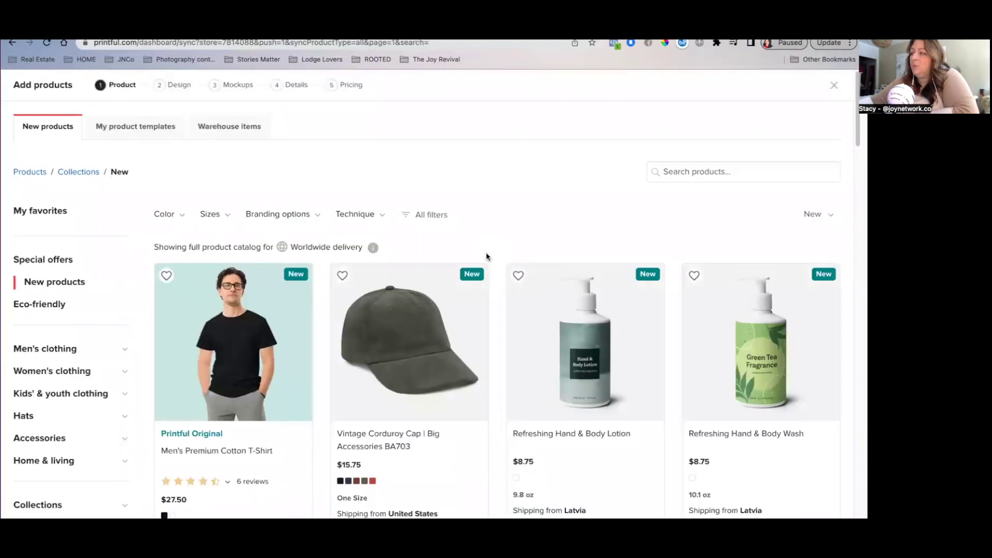
pyautogui.scroll(-6, 52, 305)
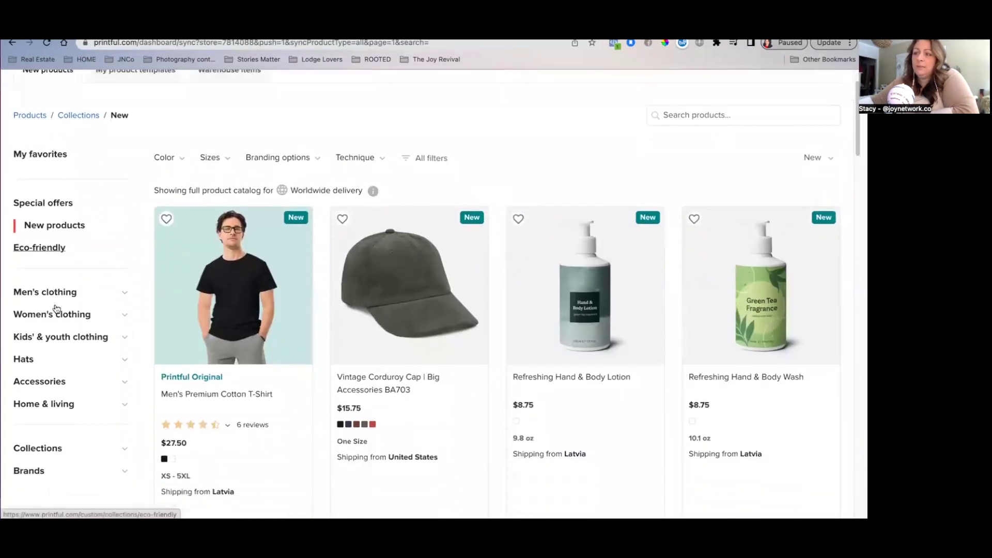
pyautogui.scroll(-10, 54, 303)
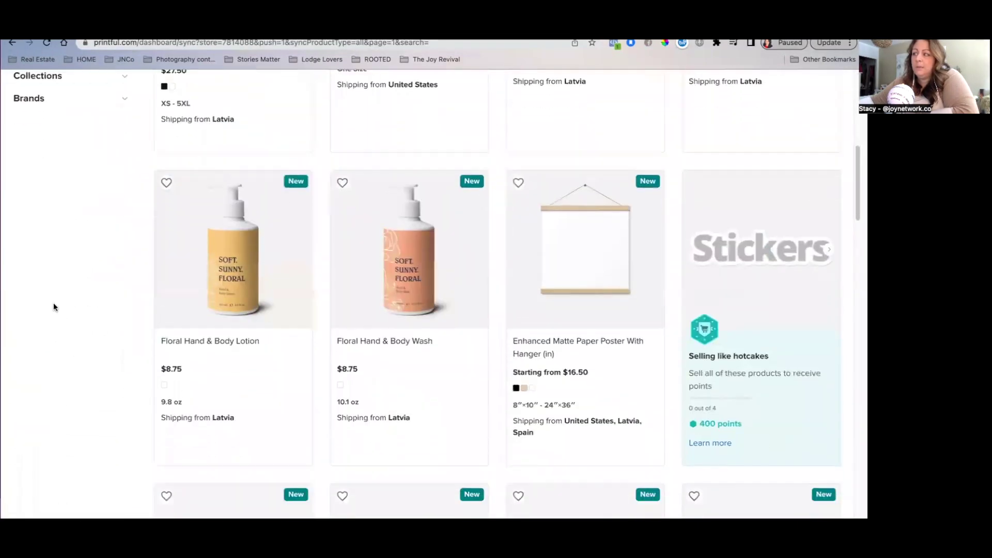
pyautogui.scroll(-2, 67, 291)
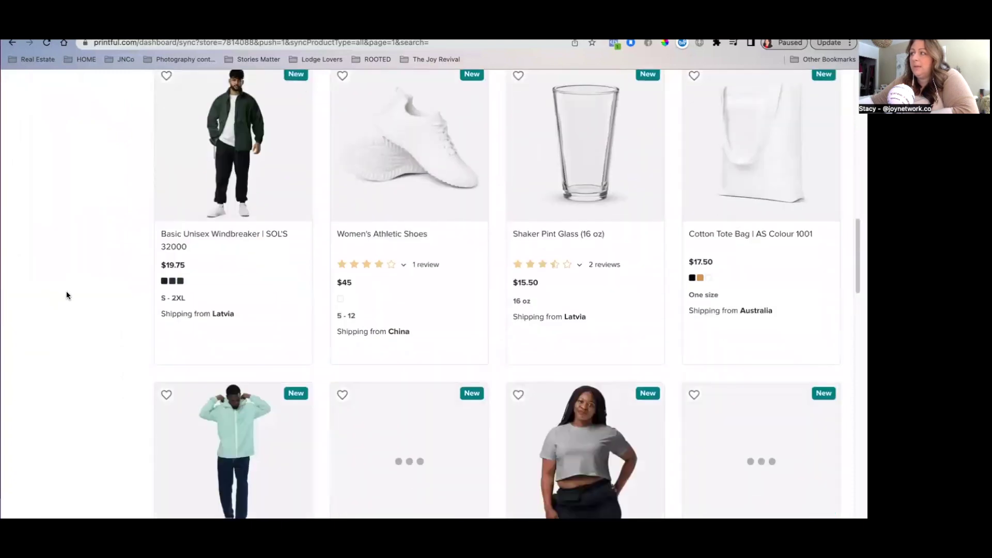
pyautogui.scroll(-3, 66, 293)
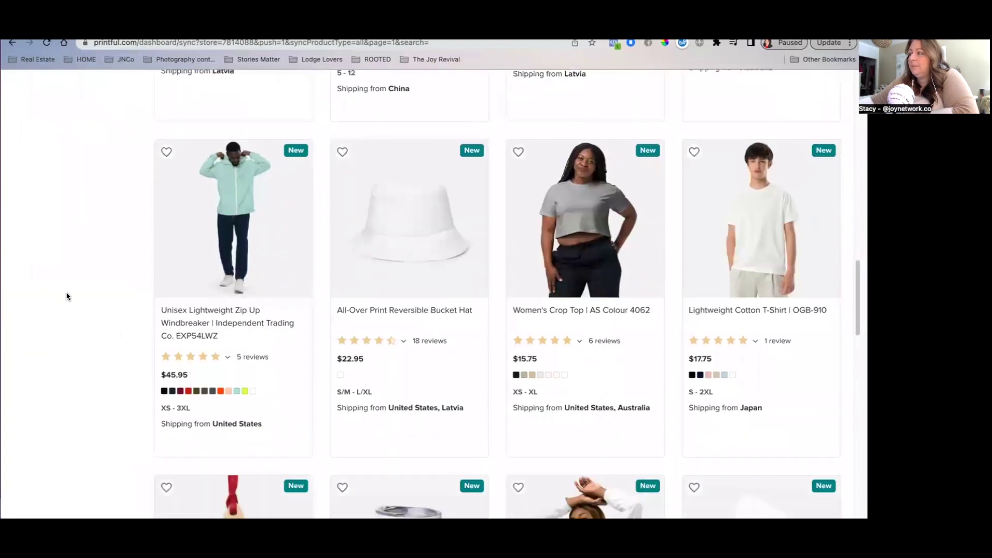
pyautogui.scroll(3, 67, 292)
pyautogui.scroll(-7, 66, 289)
pyautogui.scroll(-2, 66, 292)
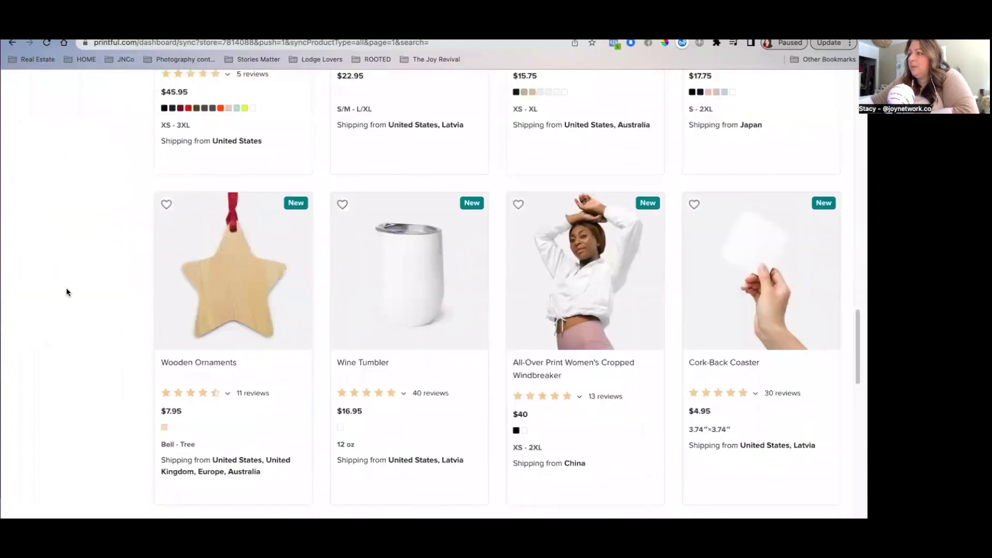
pyautogui.scroll(6, 65, 293)
pyautogui.scroll(12, 65, 293)
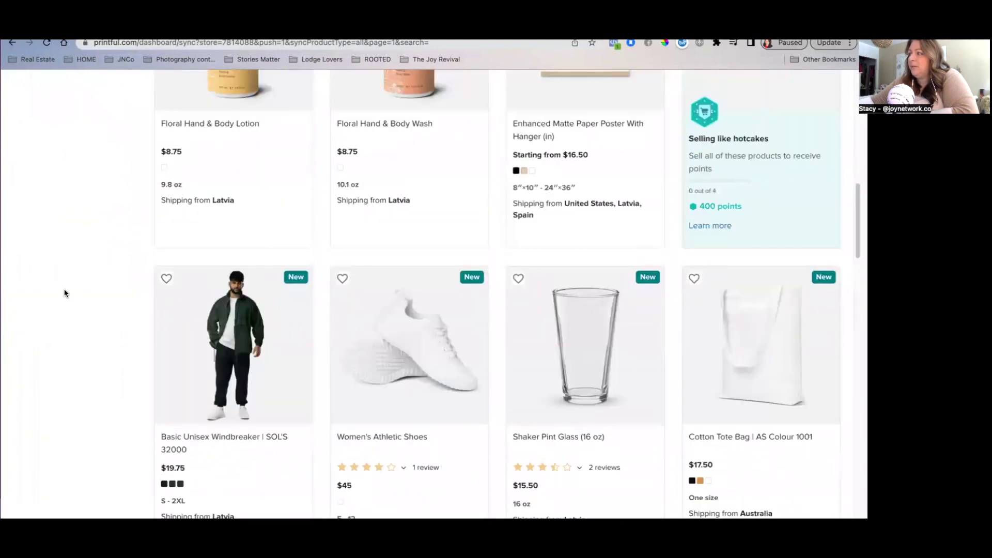
pyautogui.scroll(2, 65, 292)
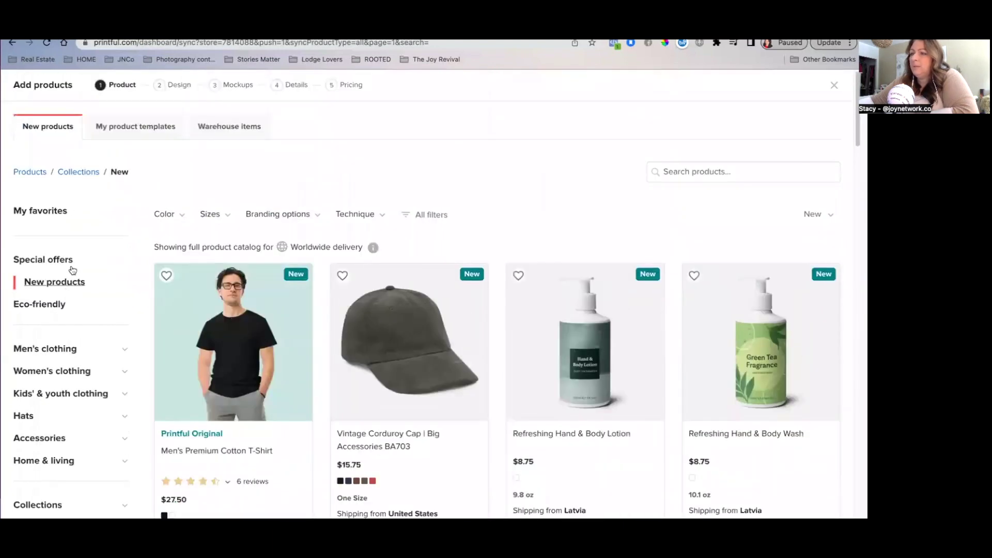
# Filter to men's T-shirts and pick the Unisex Staple T-Shirt Bella + Canvas 3001.
pyautogui.click(61, 353)
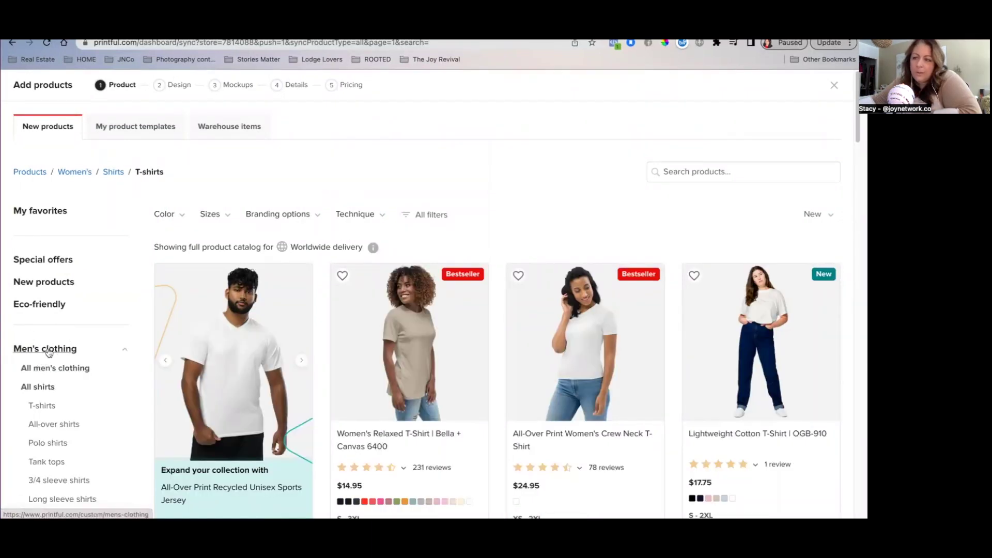
pyautogui.click(41, 406)
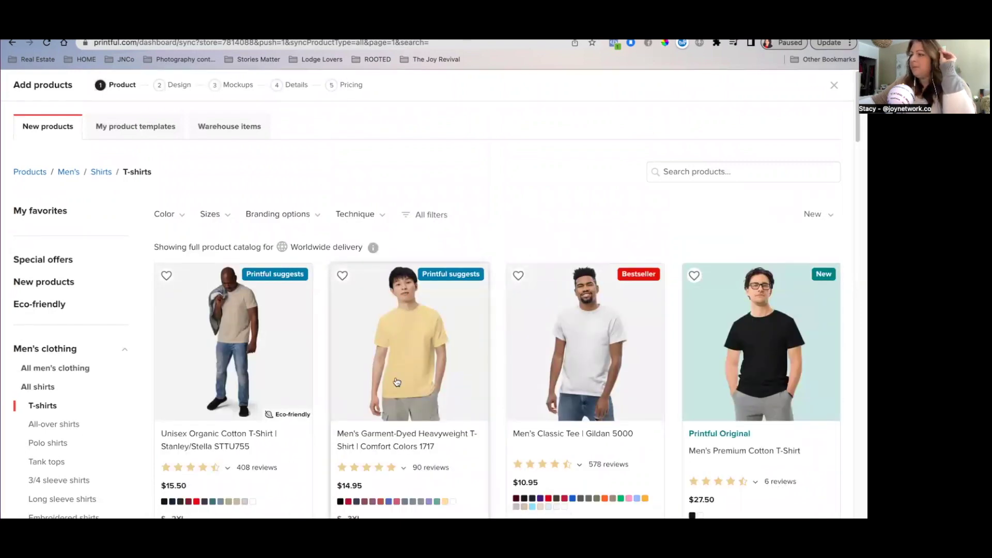
pyautogui.scroll(-1, 397, 381)
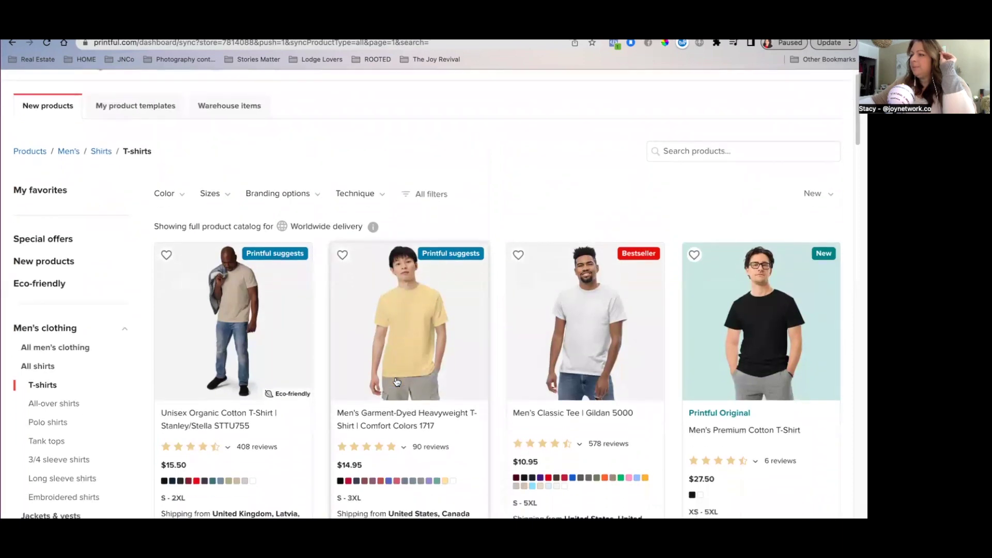
pyautogui.scroll(-2, 397, 382)
pyautogui.scroll(-5, 397, 382)
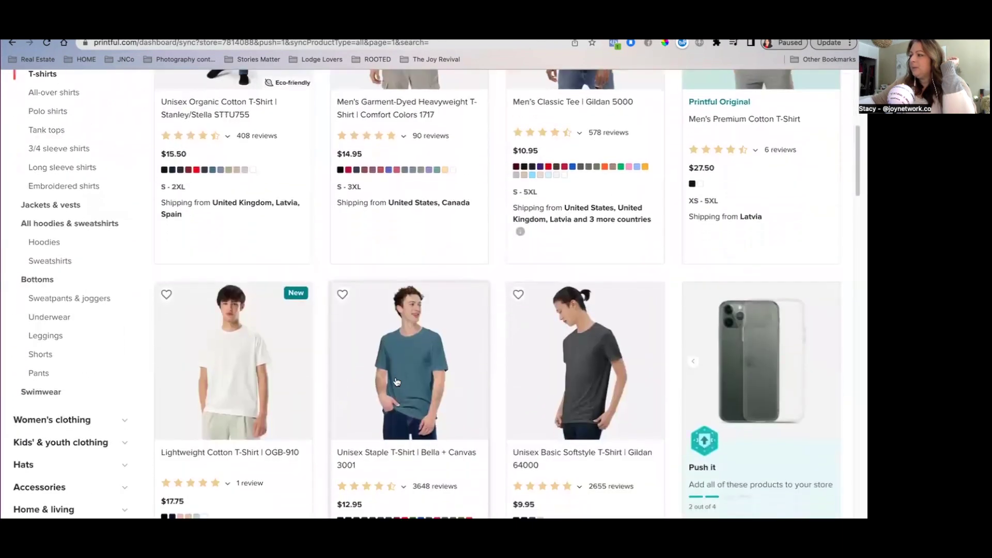
pyautogui.scroll(-2, 397, 382)
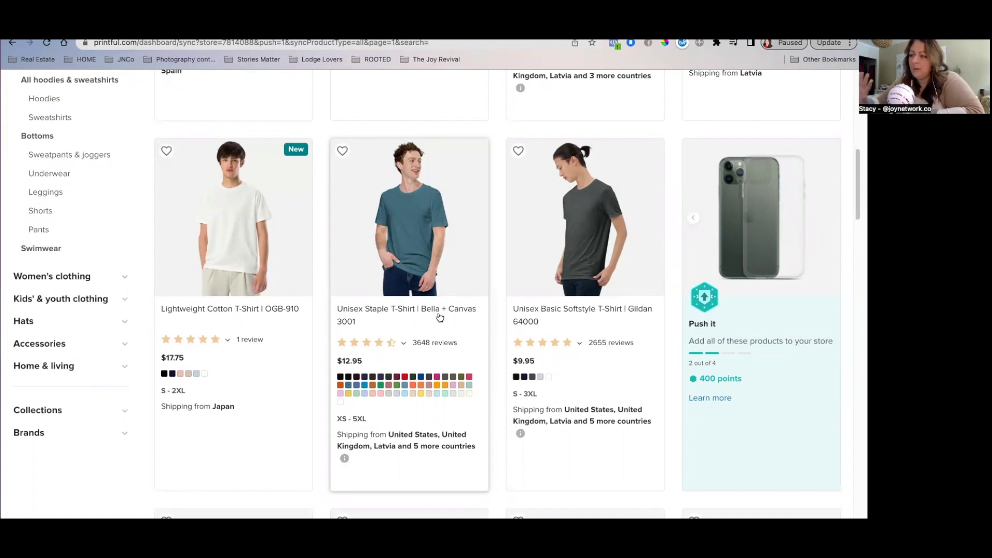
pyautogui.click(408, 286)
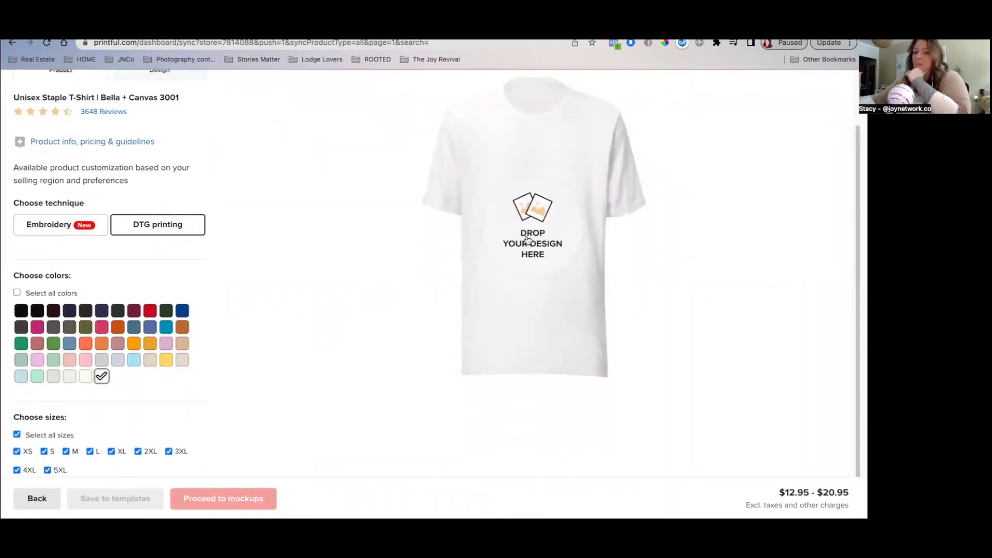
# Keep DTG printing and change the shirt colour from White to Black Heather.
pyautogui.scroll(2, 600, 269)
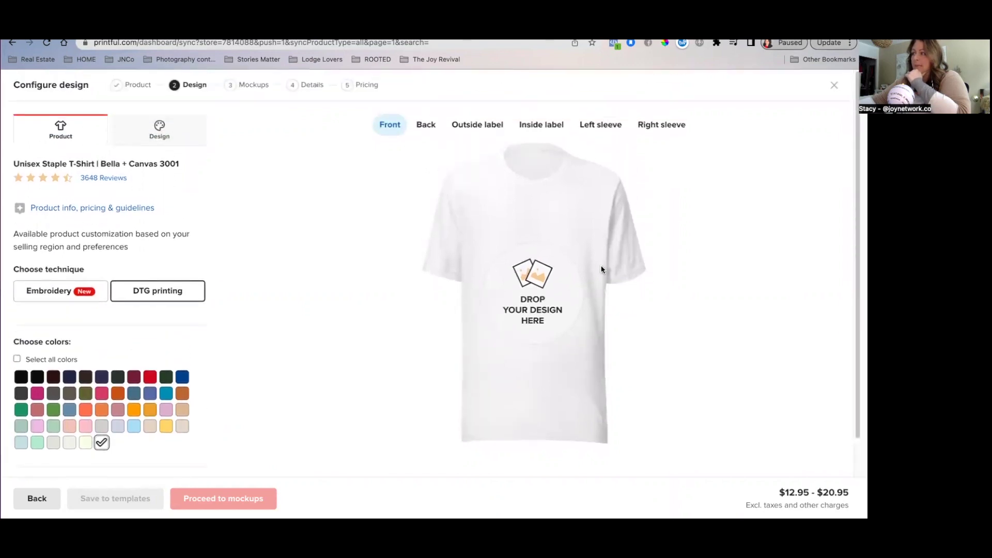
pyautogui.click(51, 292)
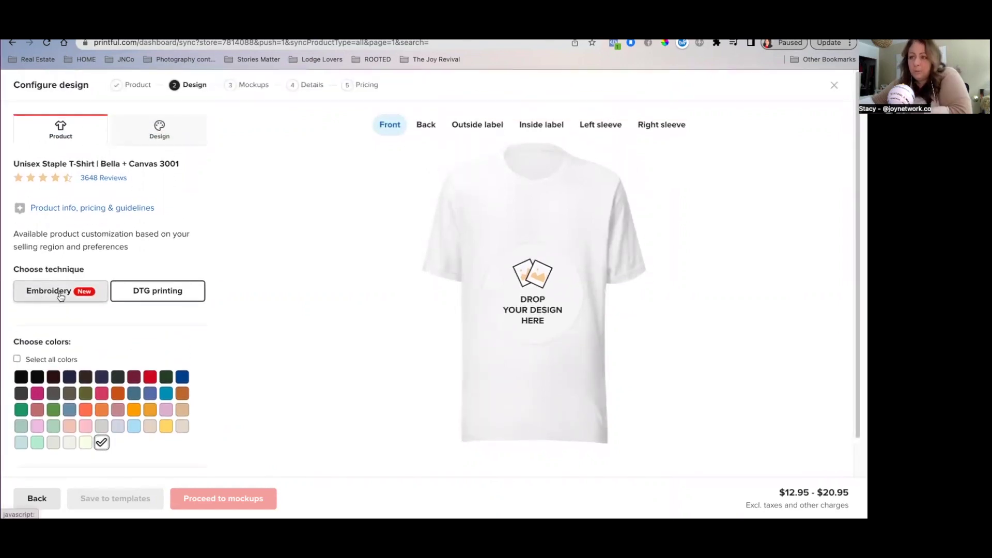
pyautogui.click(149, 295)
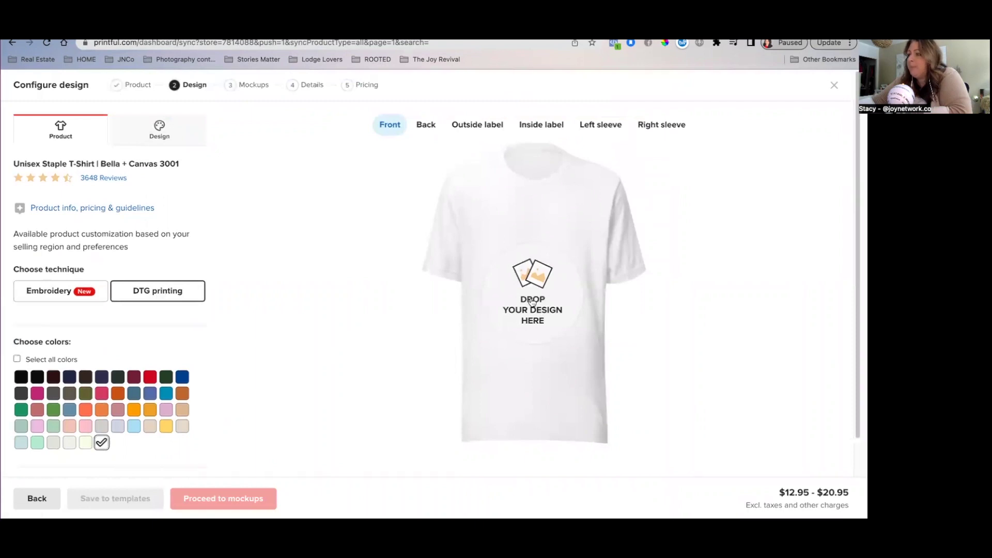
pyautogui.click(548, 293)
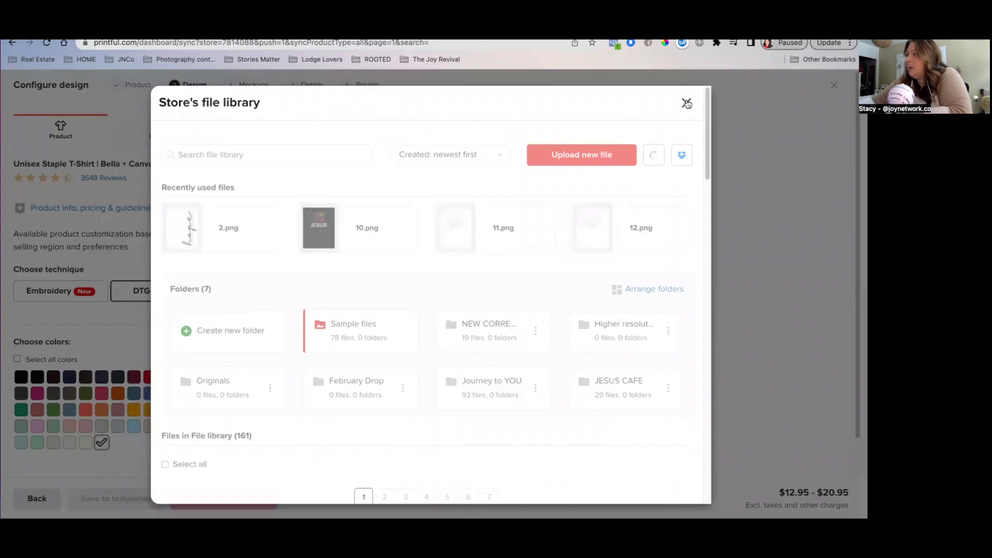
pyautogui.click(686, 101)
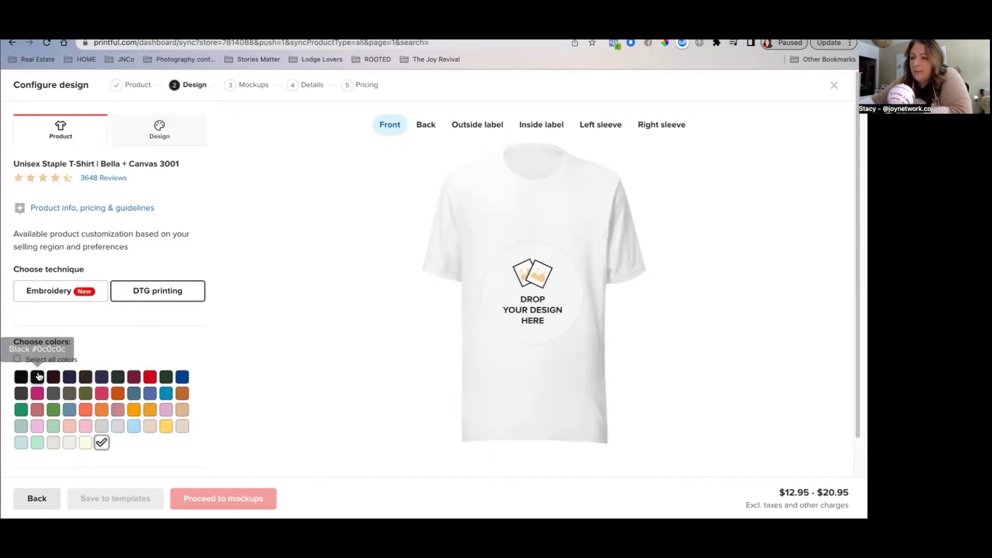
pyautogui.click(21, 377)
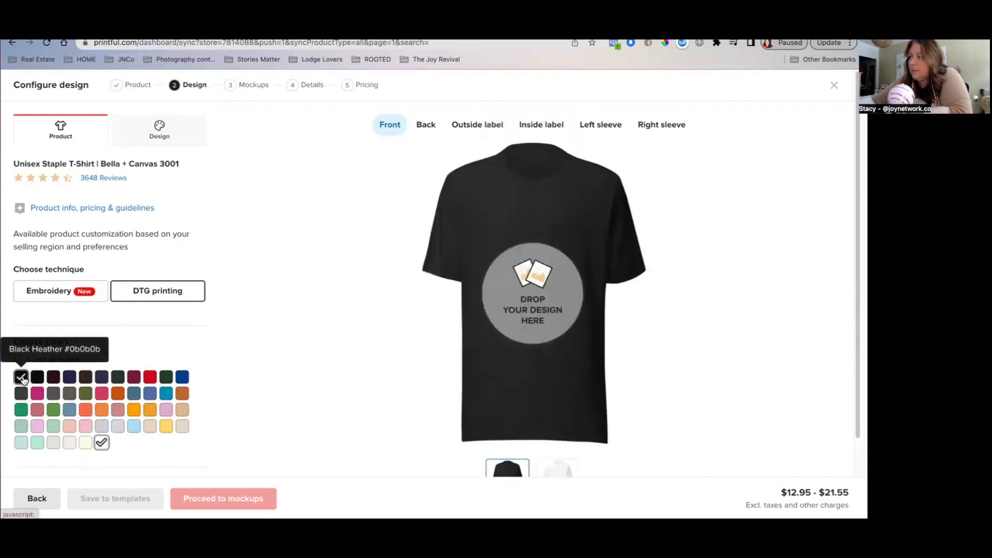
pyautogui.click(102, 444)
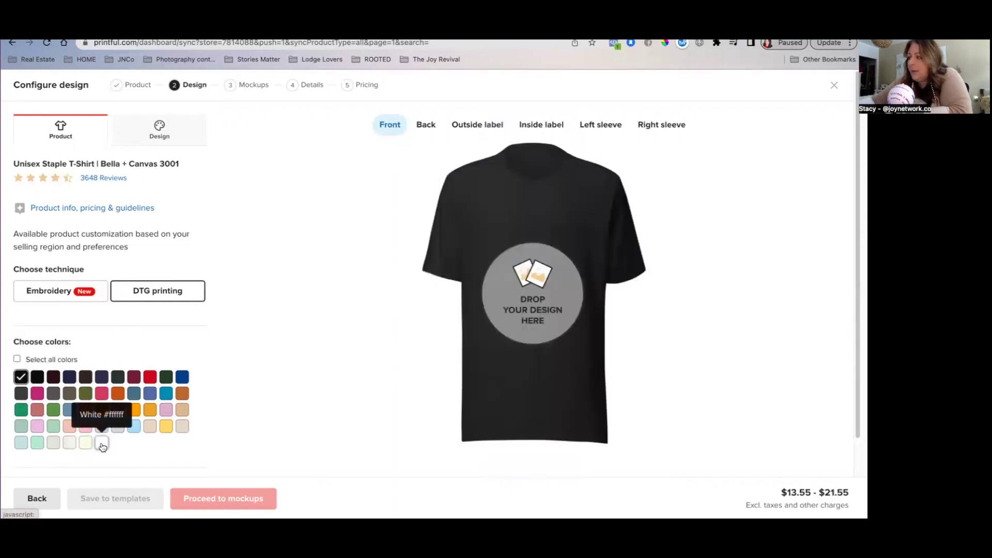
# Upload 'More t-shirt ideas for TJR.png' and apply the PRAY design to the shirt front.
pyautogui.click(526, 288)
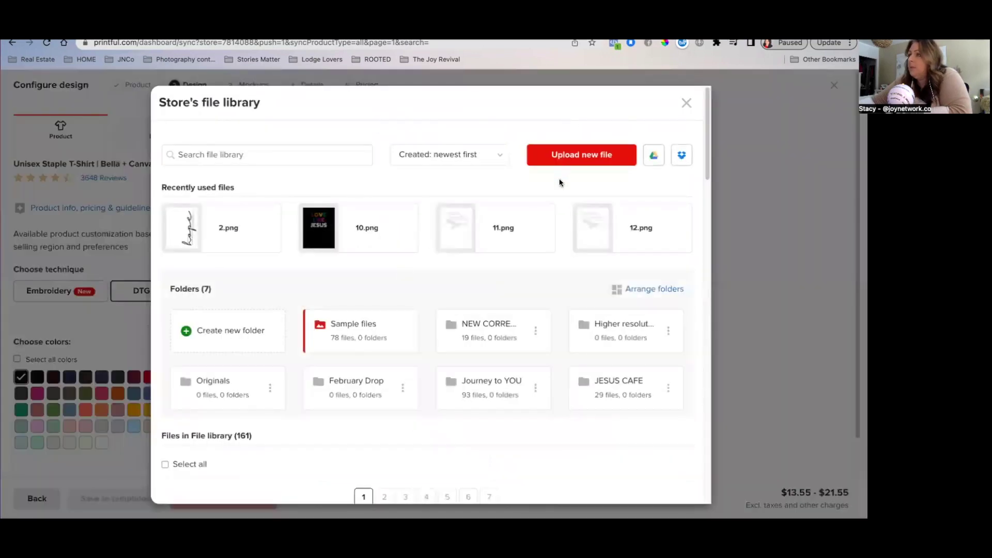
pyautogui.moveTo(592, 241)
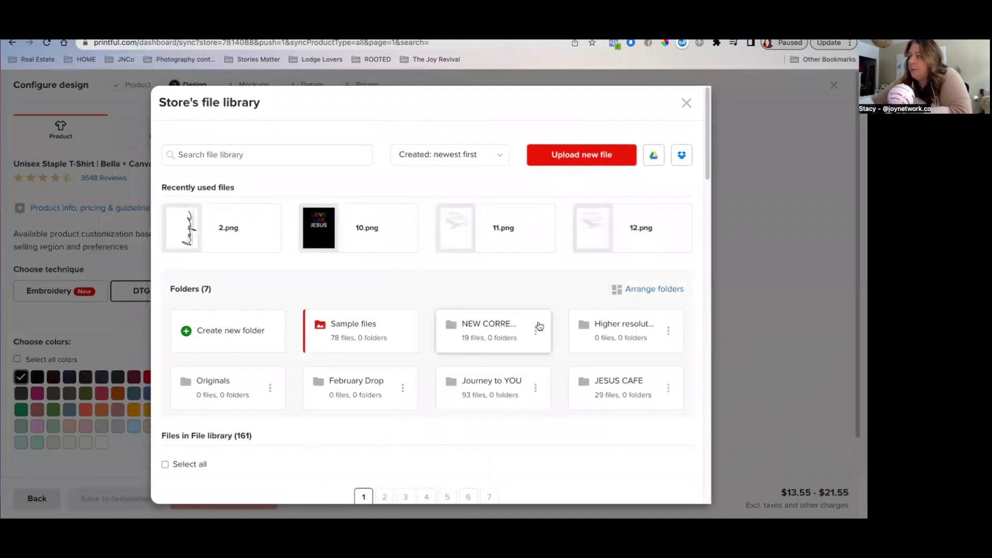
pyautogui.click(572, 154)
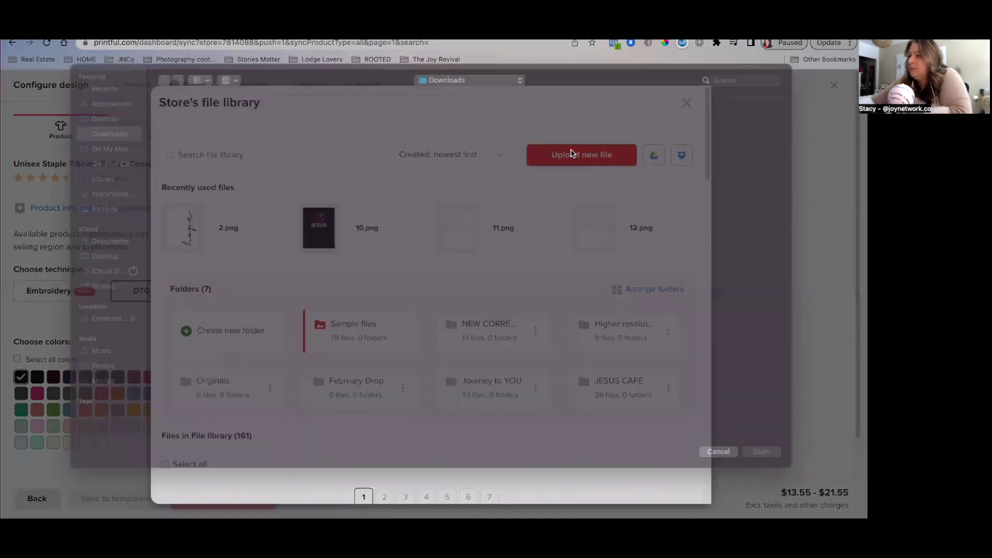
pyautogui.click(599, 217)
pyautogui.click(761, 464)
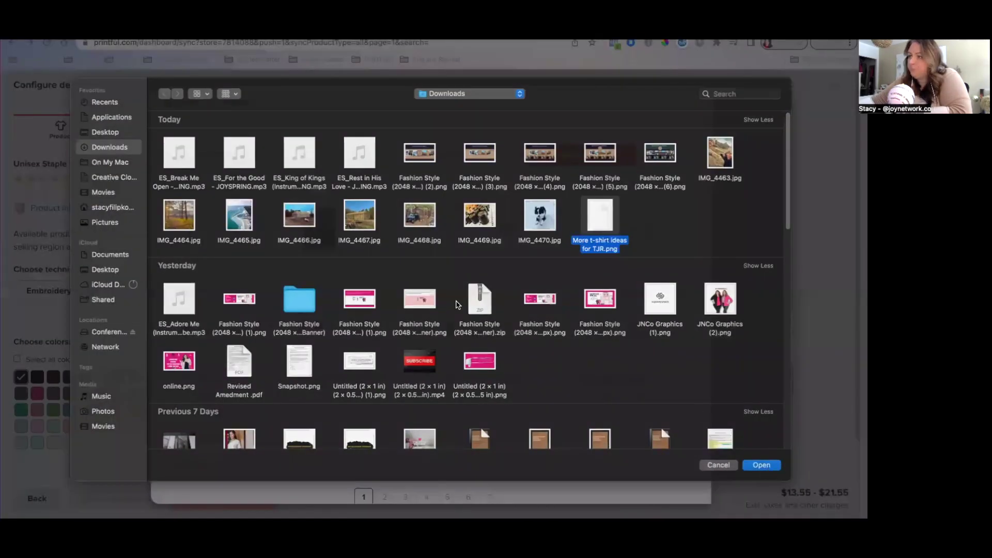
pyautogui.moveTo(238, 228)
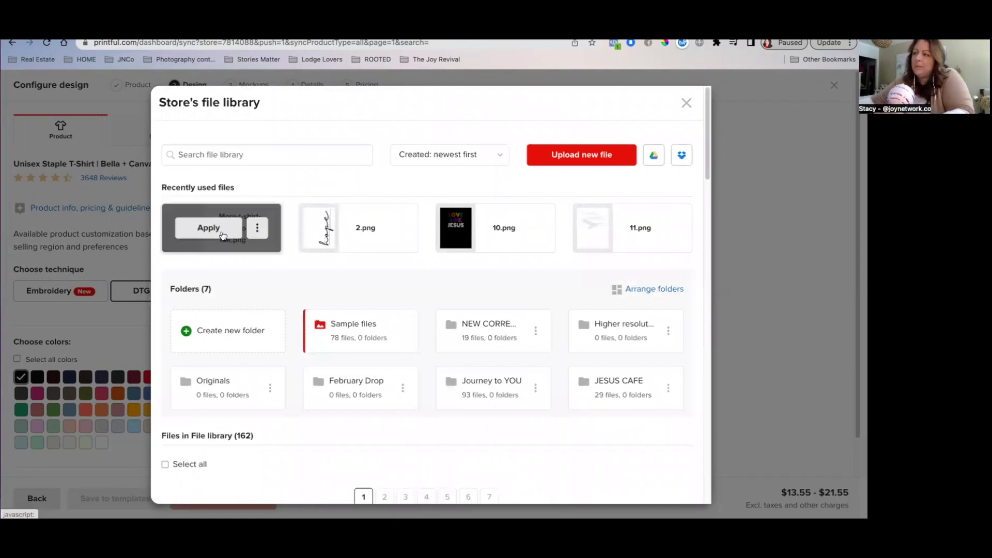
pyautogui.click(222, 235)
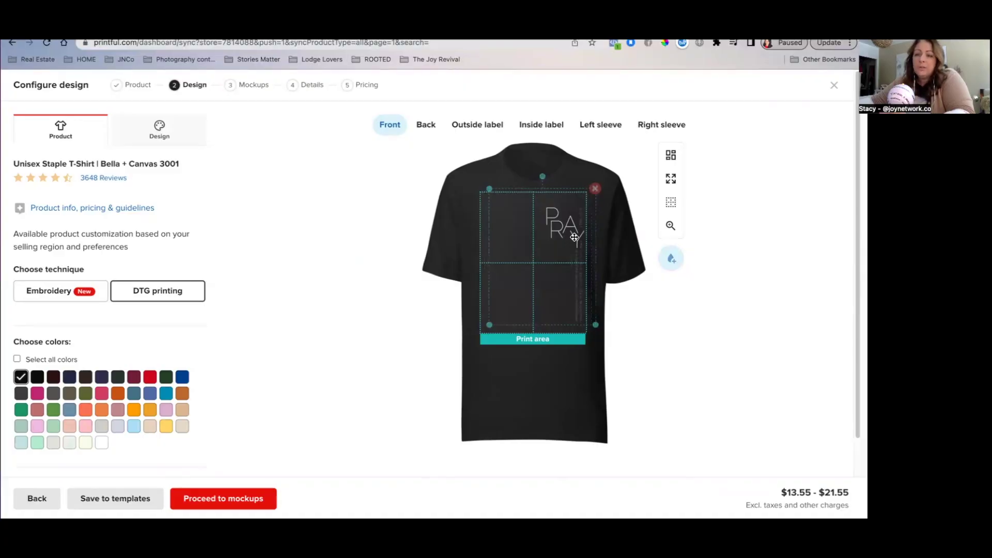
# Drag the PRAY design right, up, then slightly lower within the chest print area.
pyautogui.moveTo(574, 237); pyautogui.dragTo(546, 245)
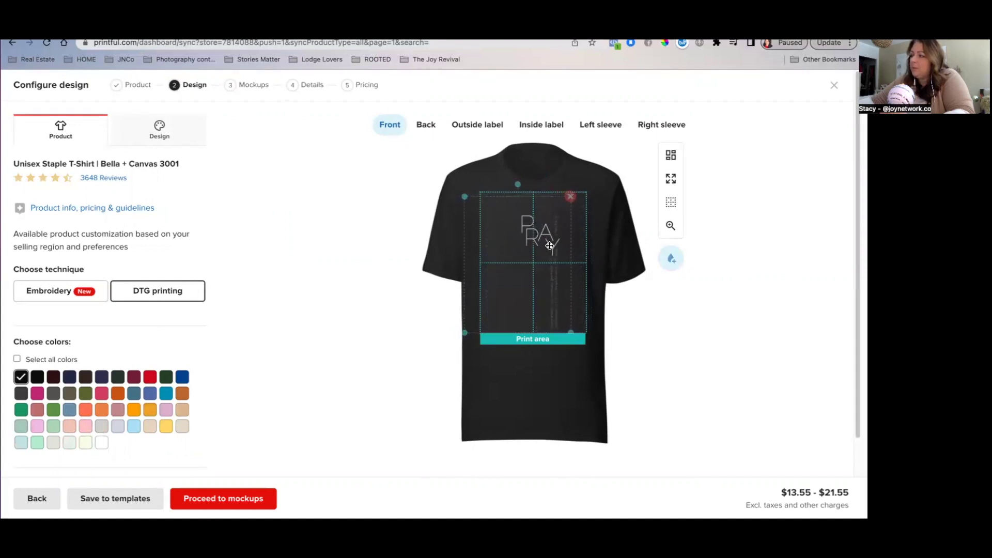
pyautogui.moveTo(549, 245); pyautogui.dragTo(572, 235)
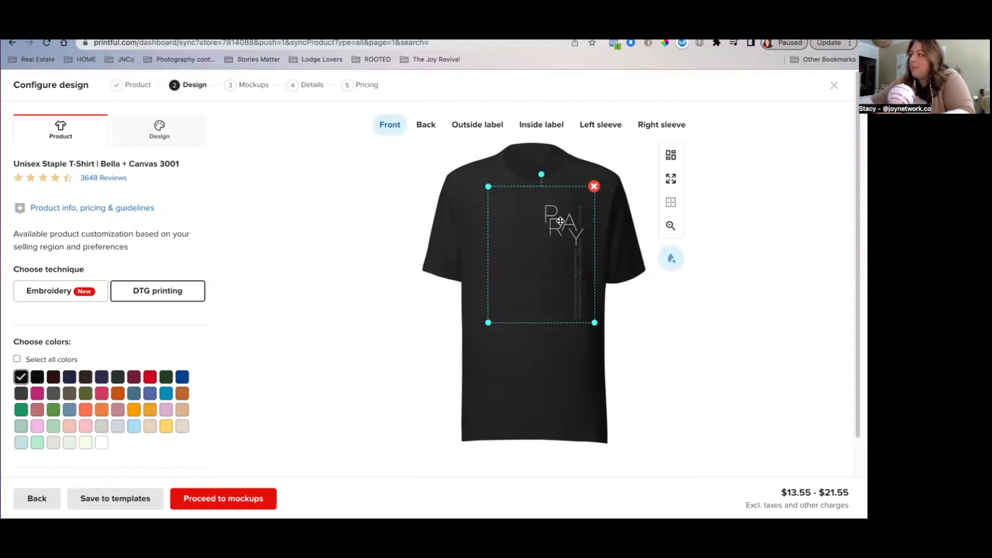
pyautogui.moveTo(557, 226)
pyautogui.mouseDown()
pyautogui.moveTo(548, 206)
pyautogui.moveTo(553, 223)
pyautogui.mouseUp()
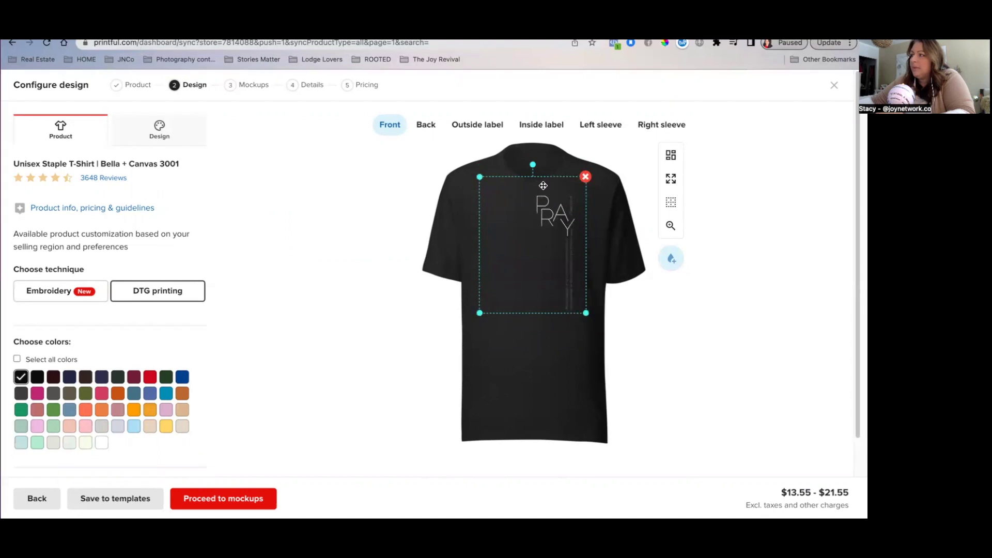
pyautogui.moveTo(558, 216); pyautogui.dragTo(564, 236)
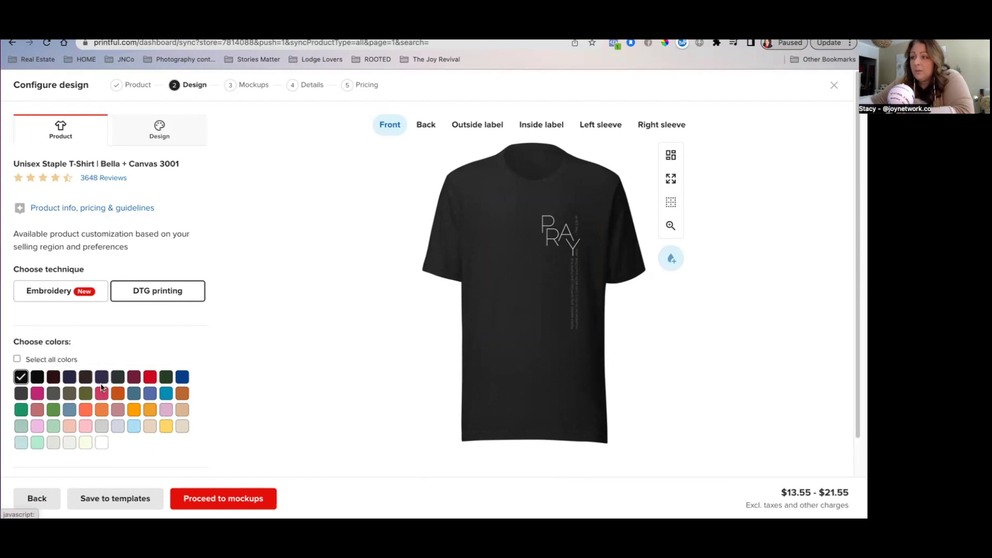
# Add Navy and Maroon as shirt colours, previewing the navy version.
pyautogui.click(72, 380)
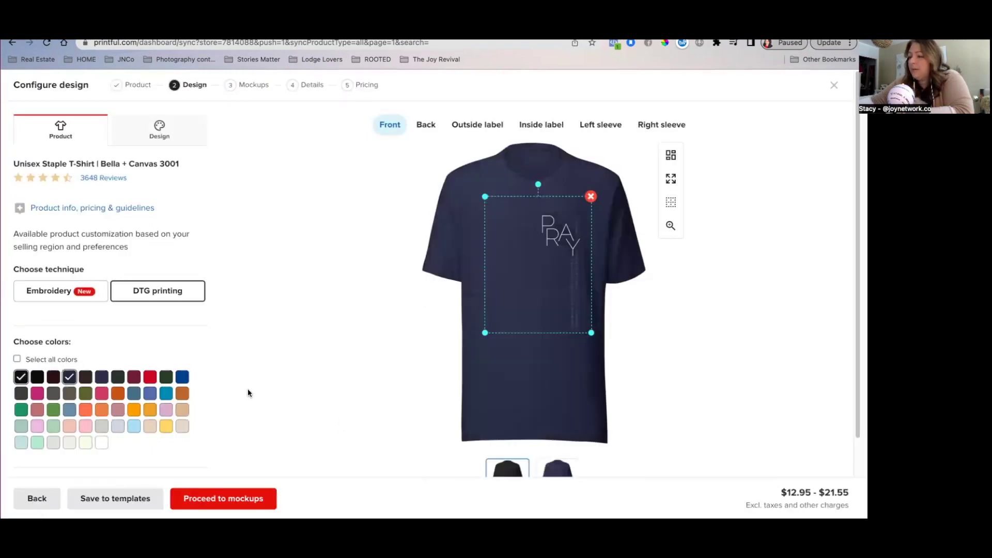
pyautogui.scroll(-2, 249, 384)
pyautogui.click(549, 393)
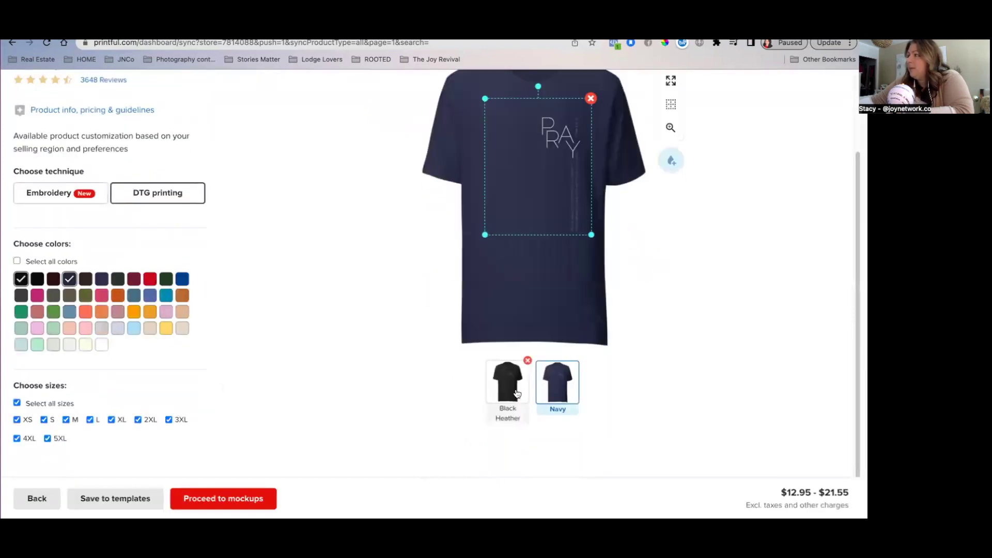
pyautogui.scroll(1, 170, 367)
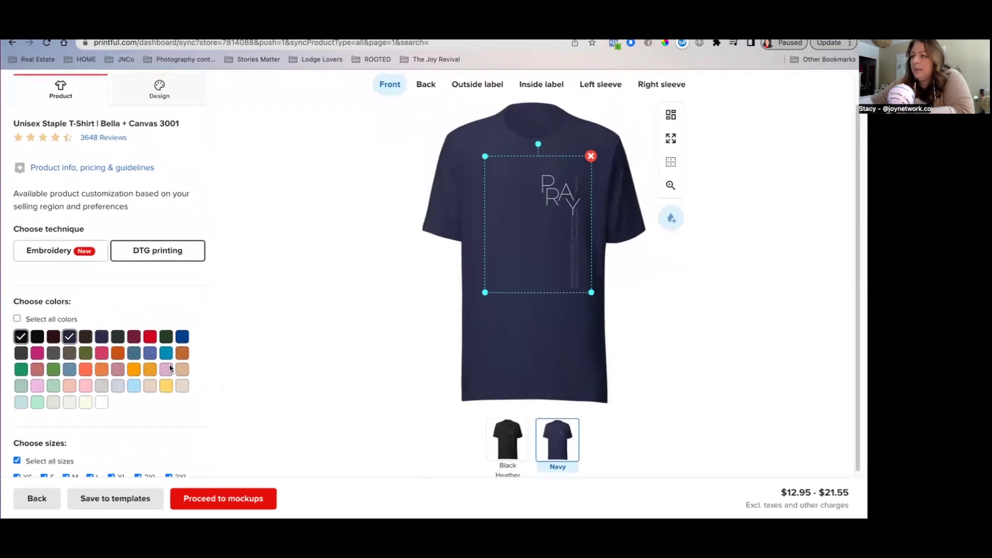
pyautogui.click(140, 337)
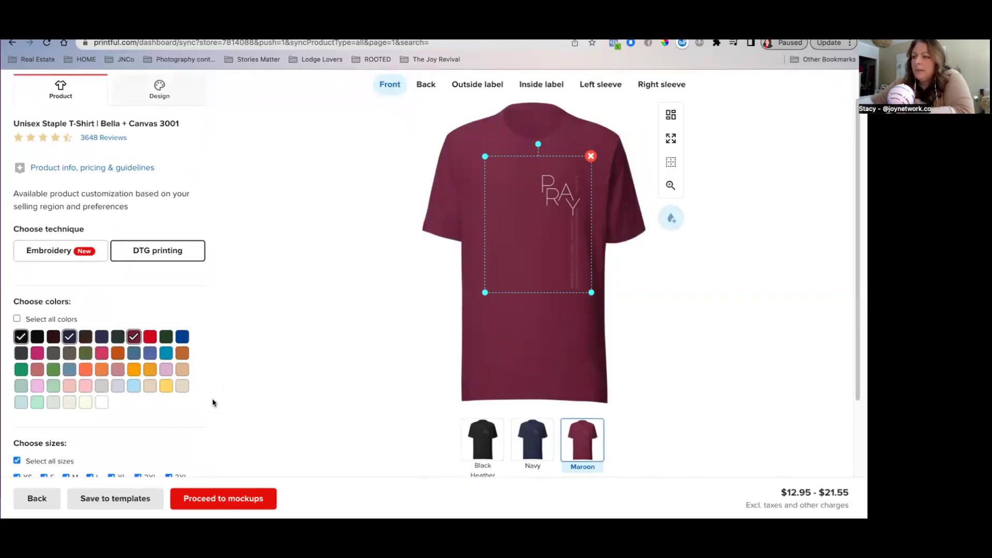
# Review the discontinued variants and continue to the mockup step.
pyautogui.scroll(-3, 213, 401)
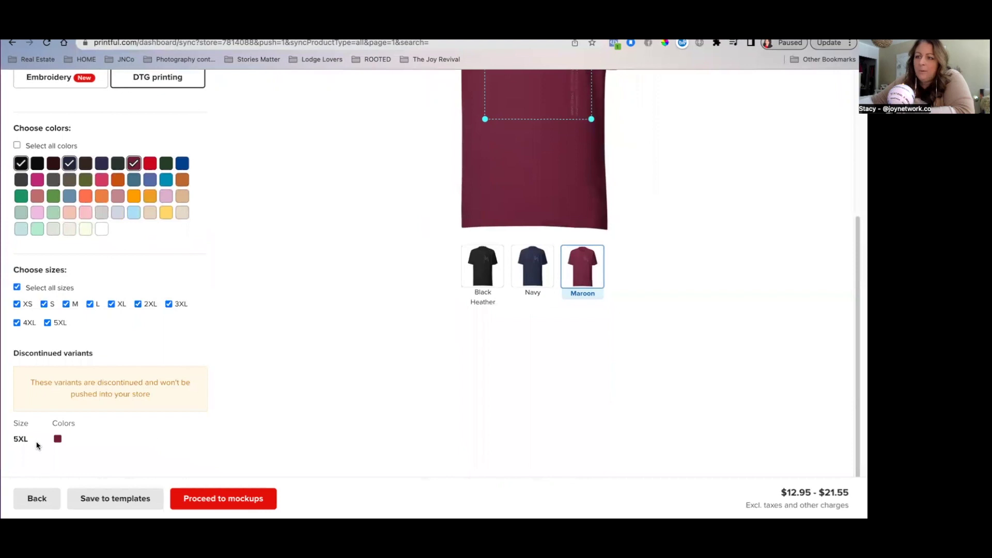
pyautogui.moveTo(58, 438)
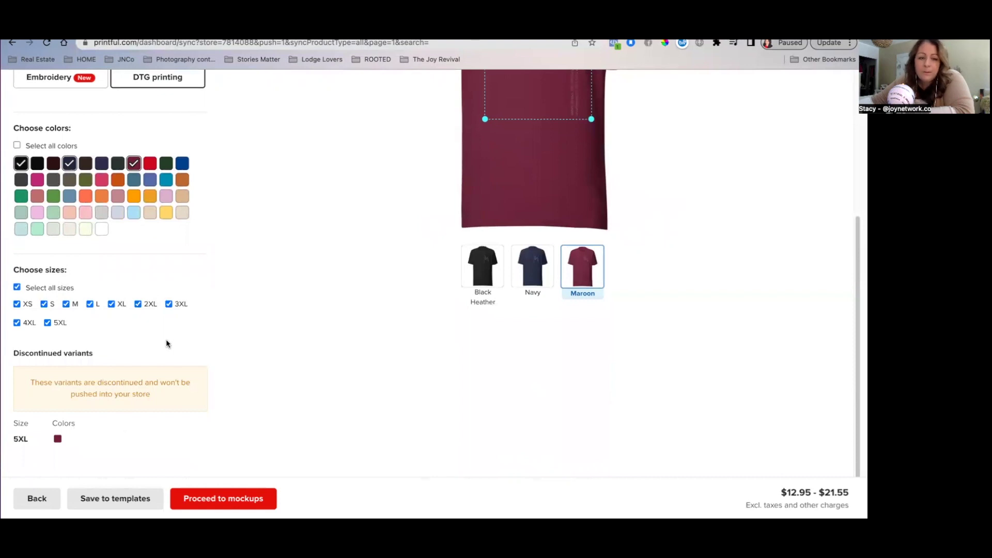
pyautogui.scroll(4, 166, 339)
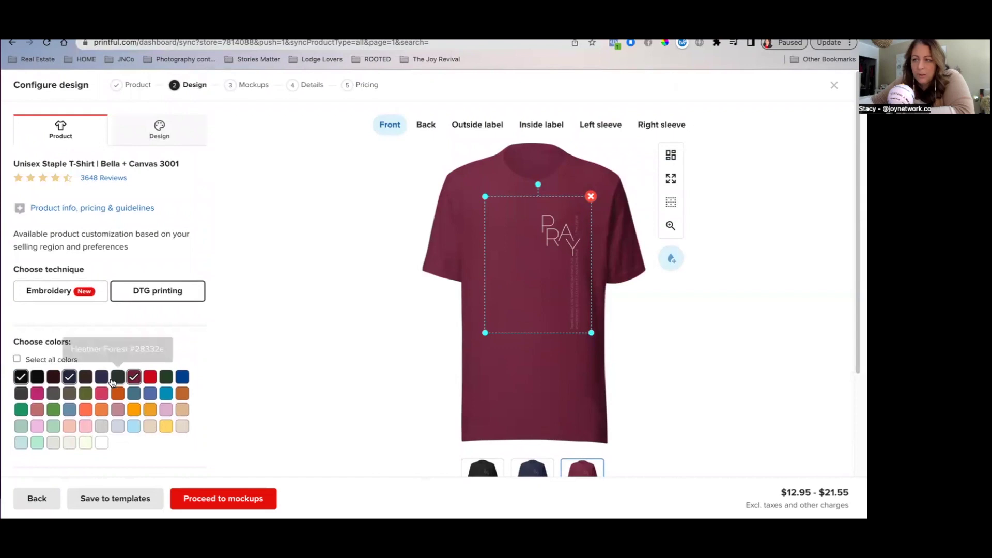
pyautogui.scroll(-2, 230, 370)
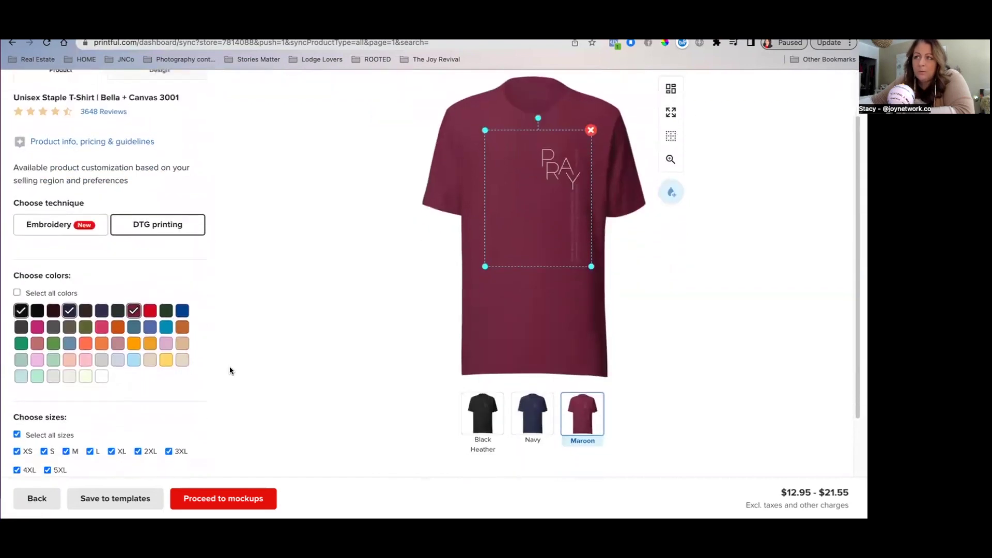
pyautogui.scroll(-1, 230, 370)
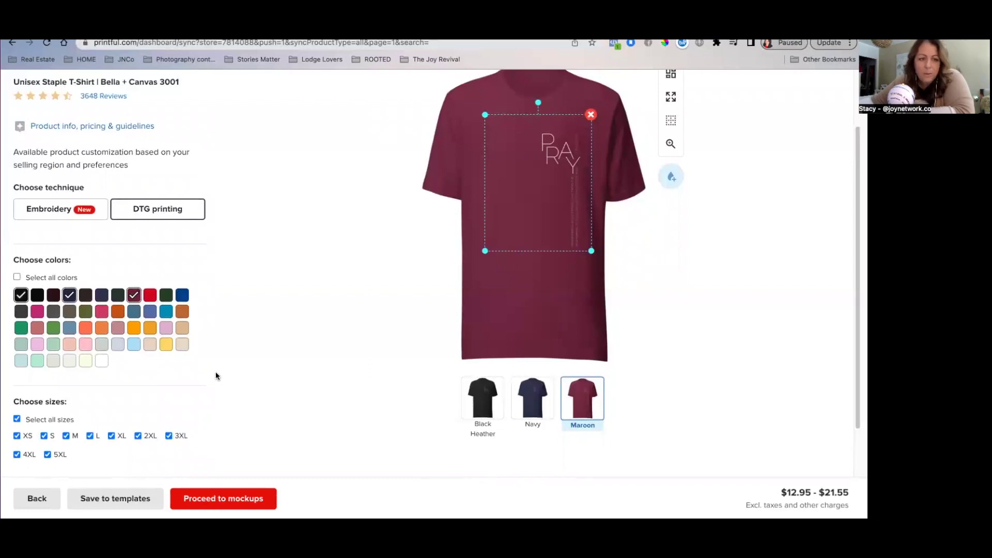
pyautogui.scroll(-1, 216, 375)
pyautogui.scroll(-5, 217, 382)
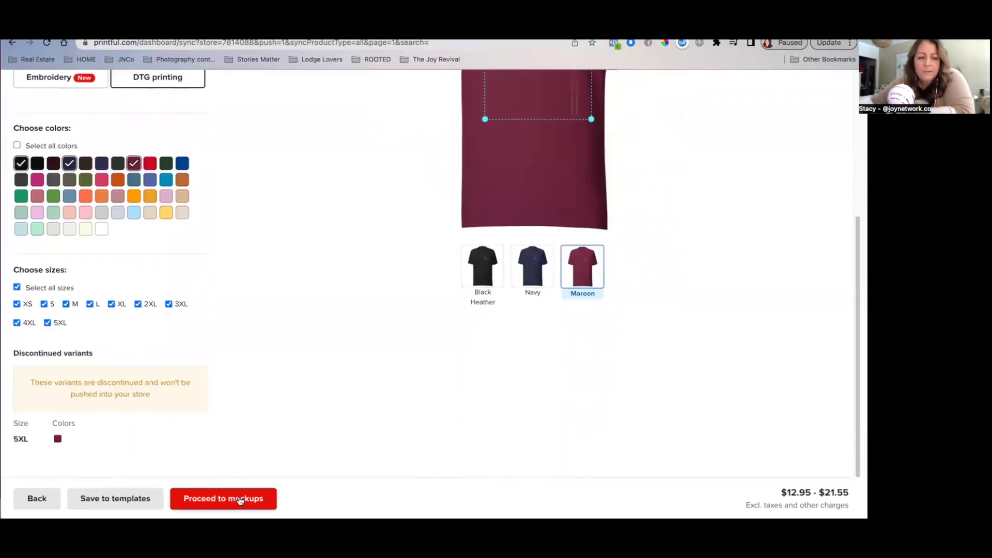
pyautogui.click(233, 495)
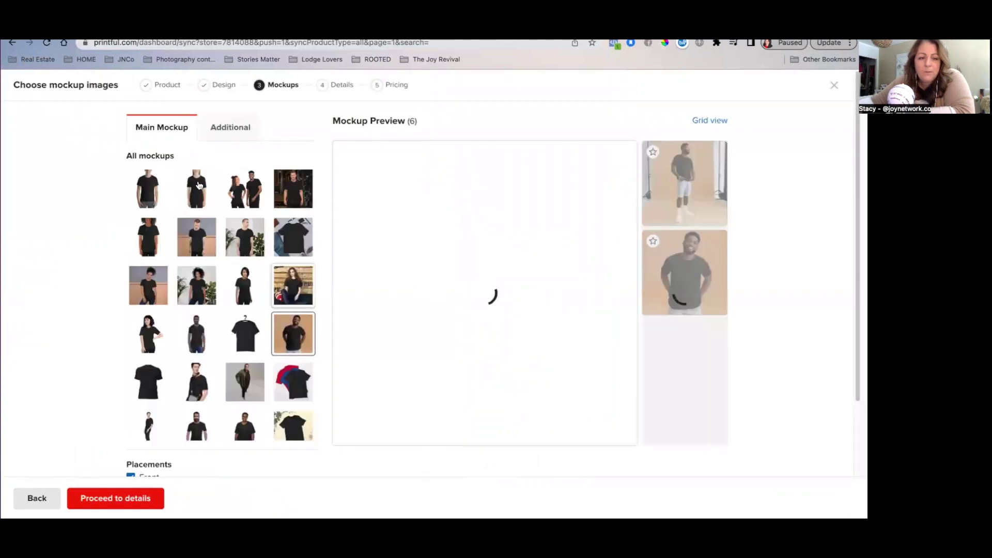
# Make the smiling close-up the main mockup and add two more model mockups.
pyautogui.scroll(-5, 231, 350)
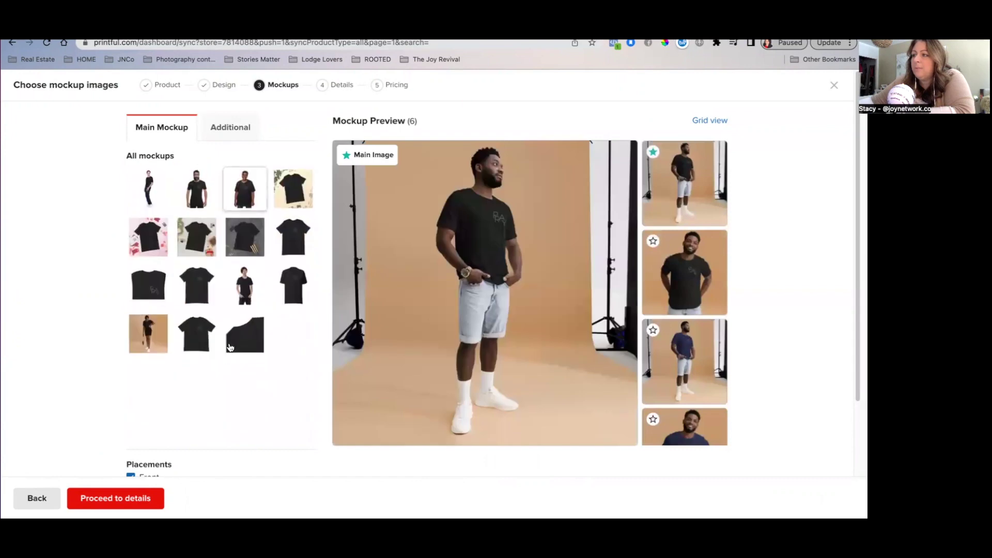
pyautogui.scroll(5, 229, 343)
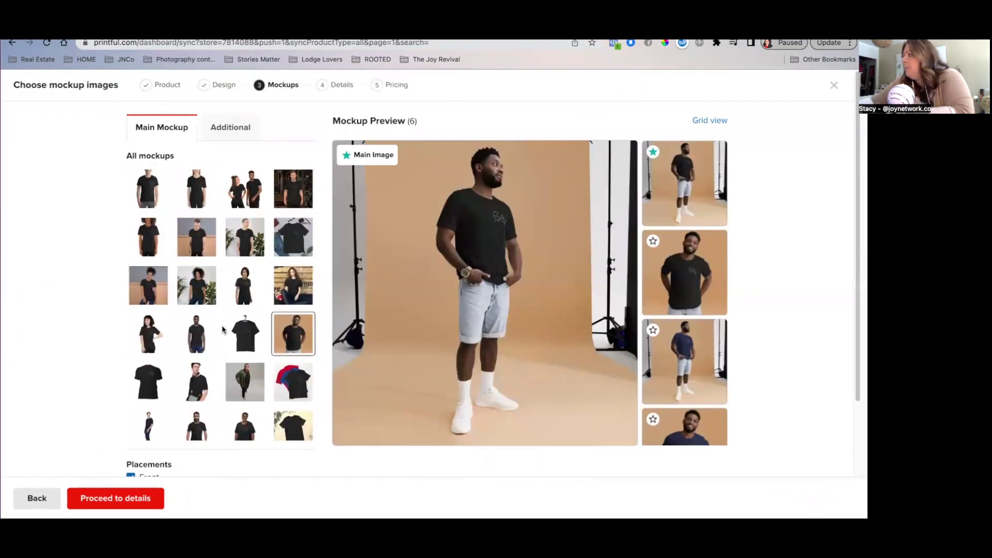
pyautogui.click(673, 240)
pyautogui.click(217, 134)
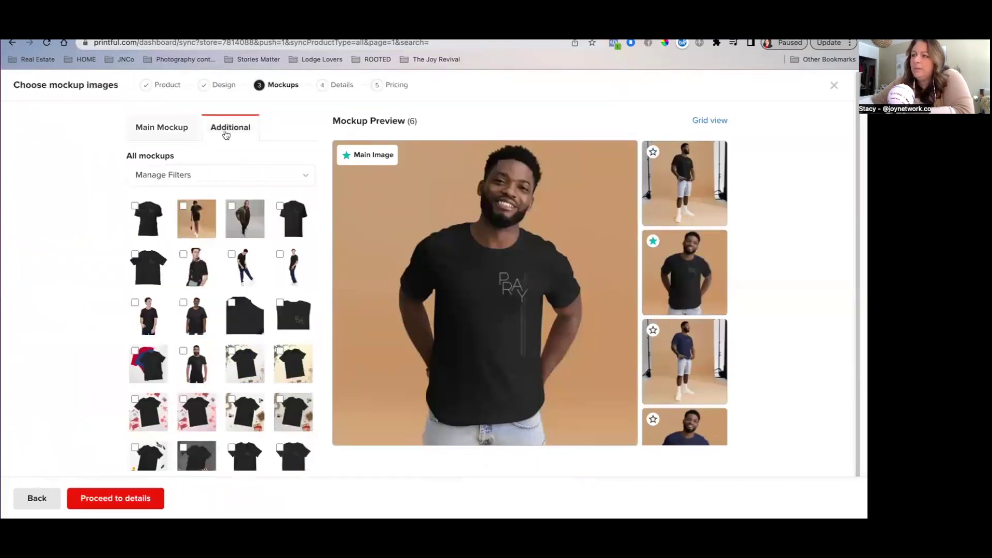
pyautogui.click(184, 303)
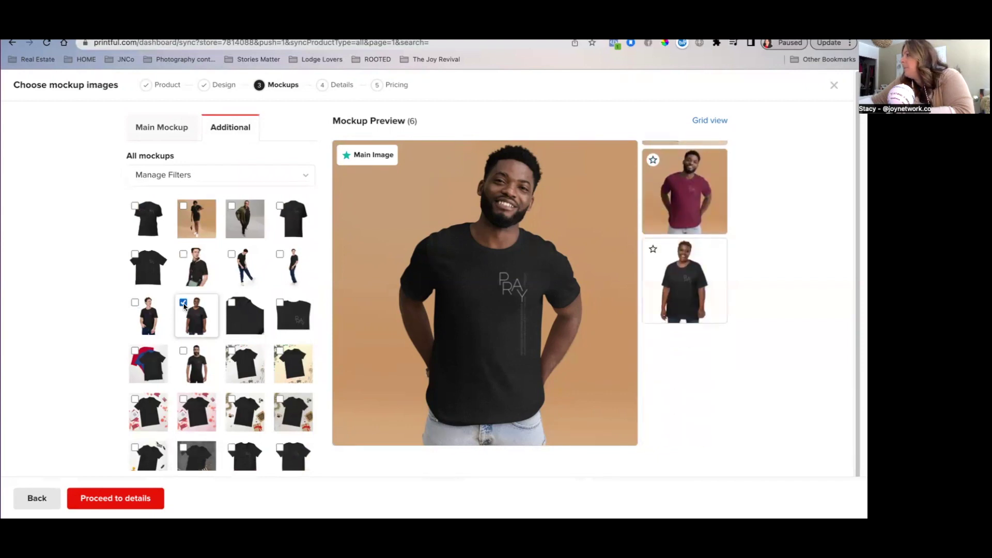
pyautogui.click(183, 205)
pyautogui.scroll(-1, 207, 269)
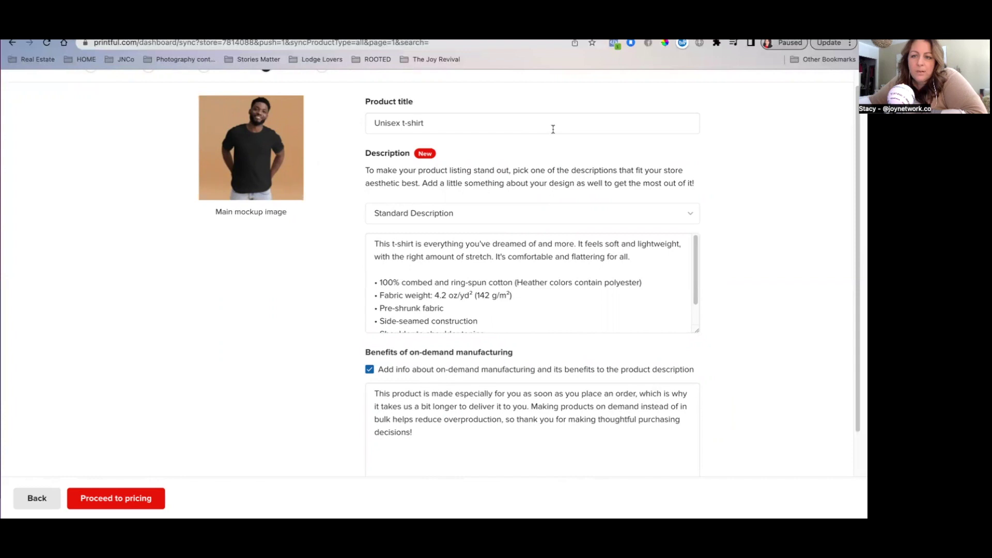
# Use the playful description, title it 'Pray Unisex t-shirt', keep Resources Store, and proceed.
pyautogui.click(498, 217)
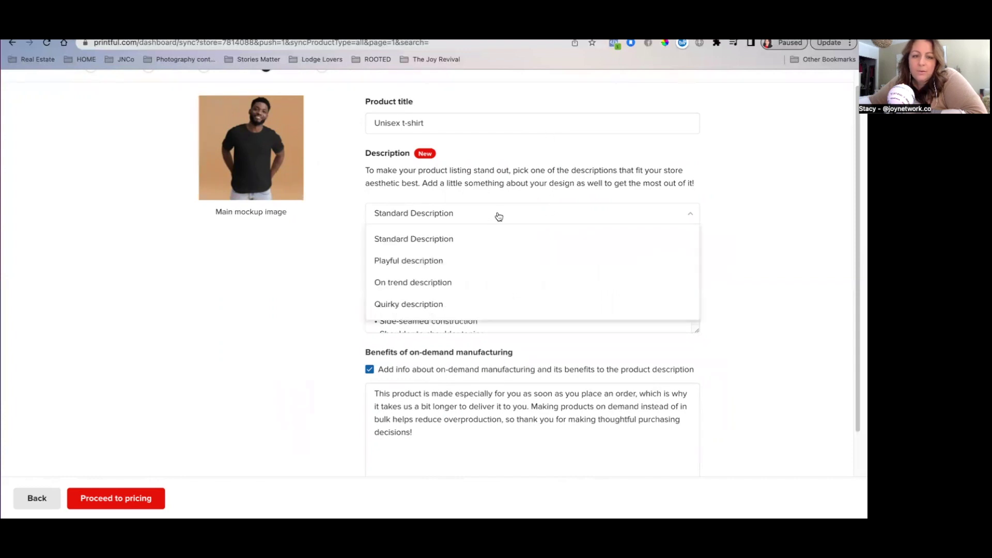
pyautogui.click(440, 261)
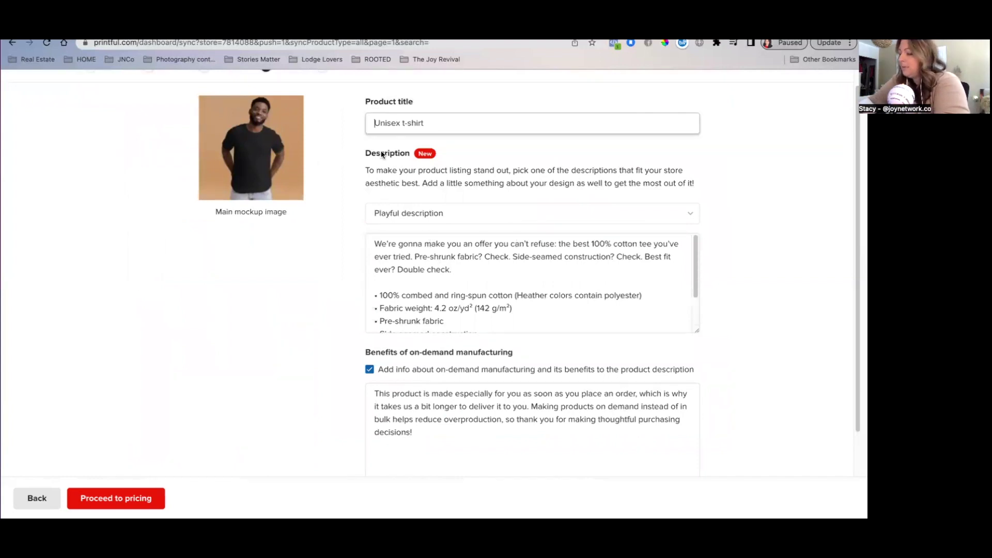
pyautogui.write('Pray')
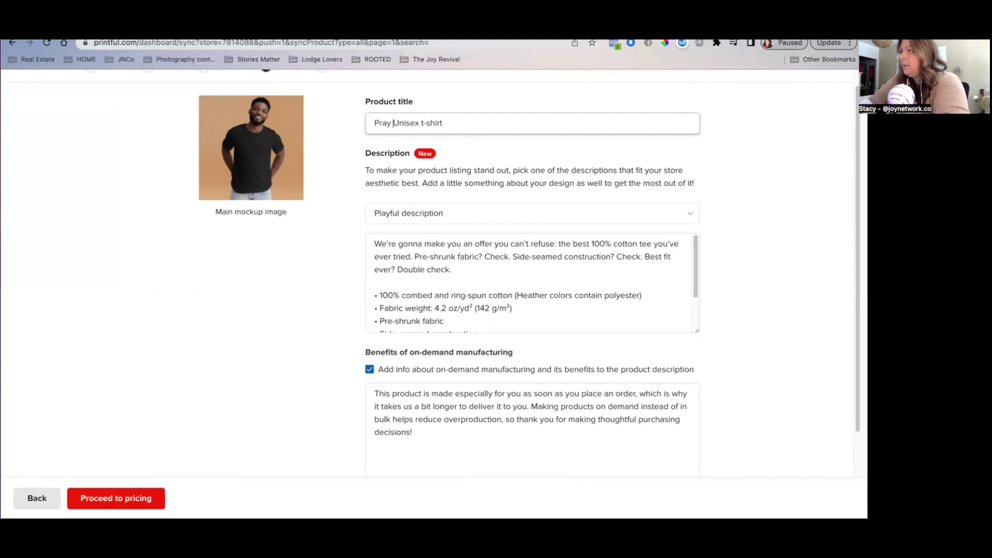
pyautogui.scroll(-2, 320, 421)
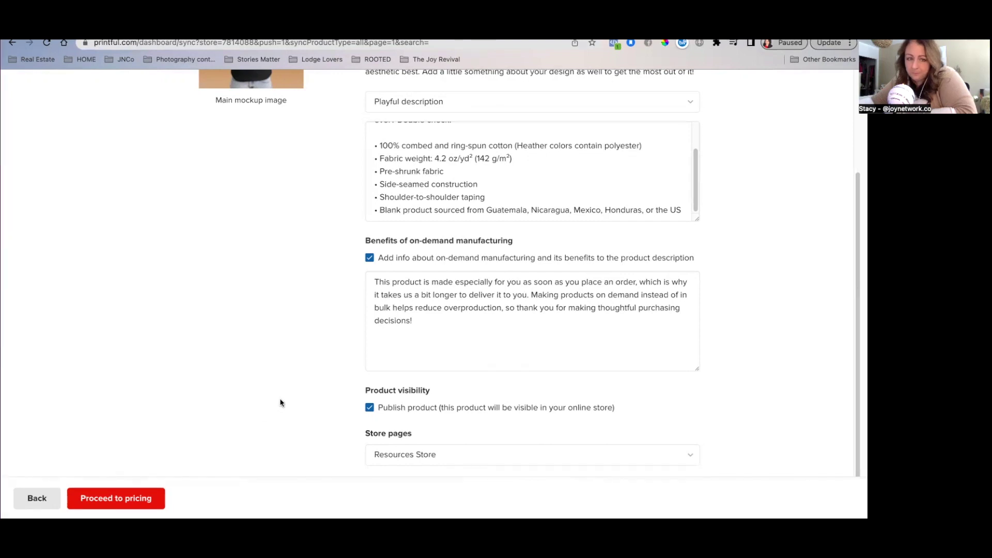
pyautogui.click(394, 455)
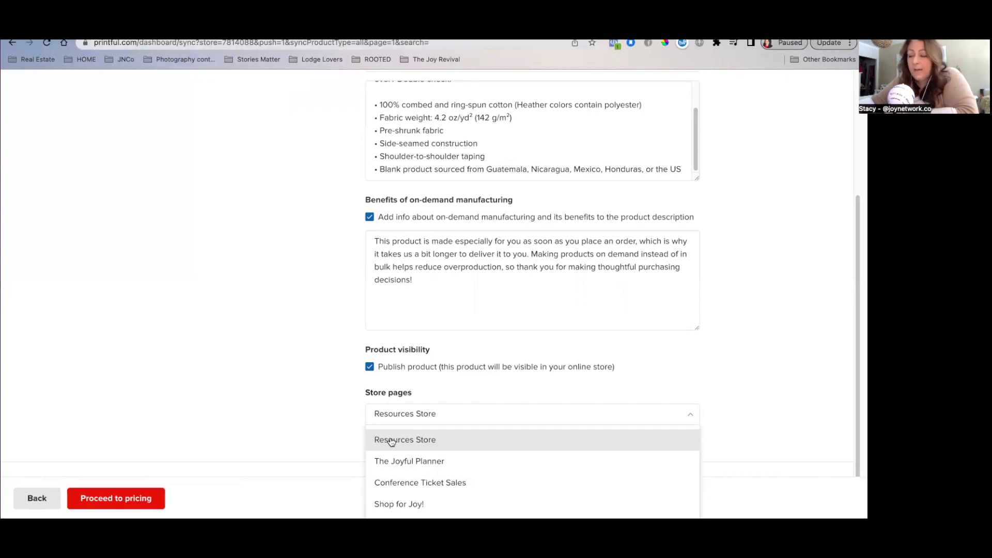
pyautogui.click(419, 442)
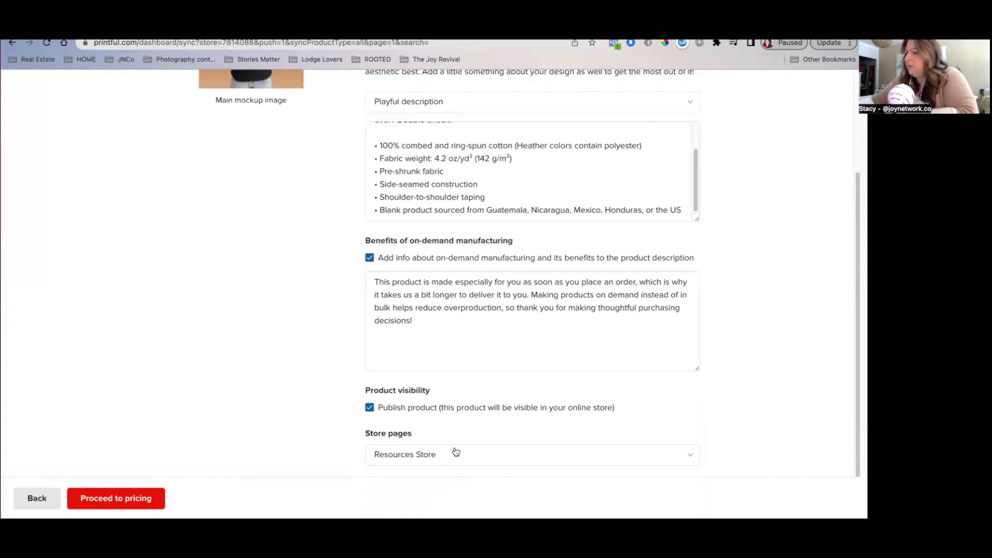
pyautogui.click(141, 499)
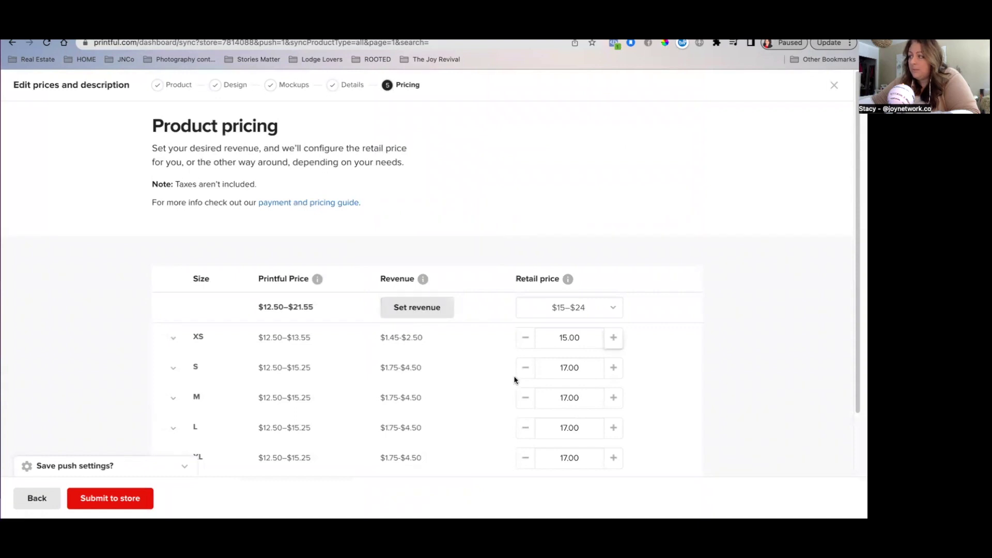
# Set revenue in dollars to $12.00 per shirt, giving retail prices $25.55–$33.55.
pyautogui.scroll(-3, 239, 389)
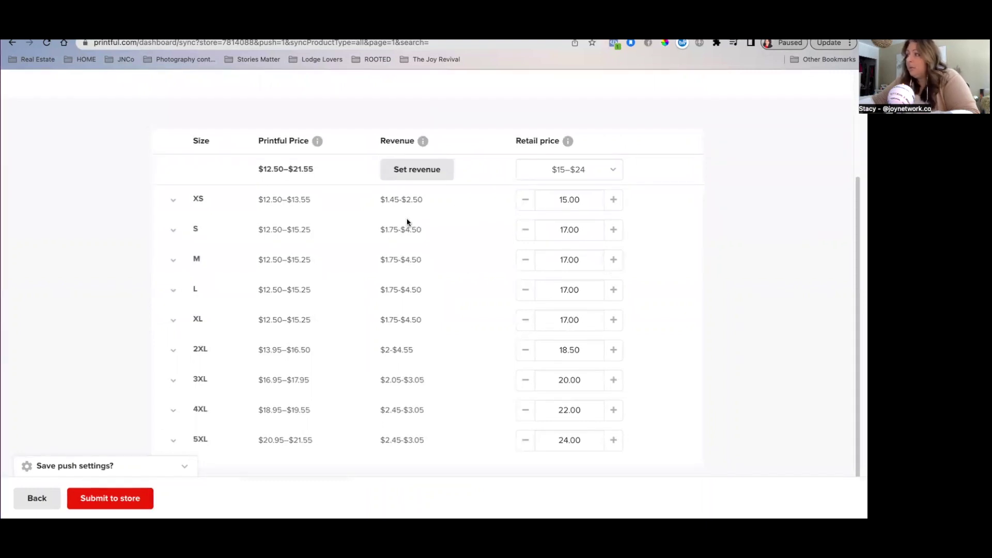
pyautogui.scroll(1, 439, 238)
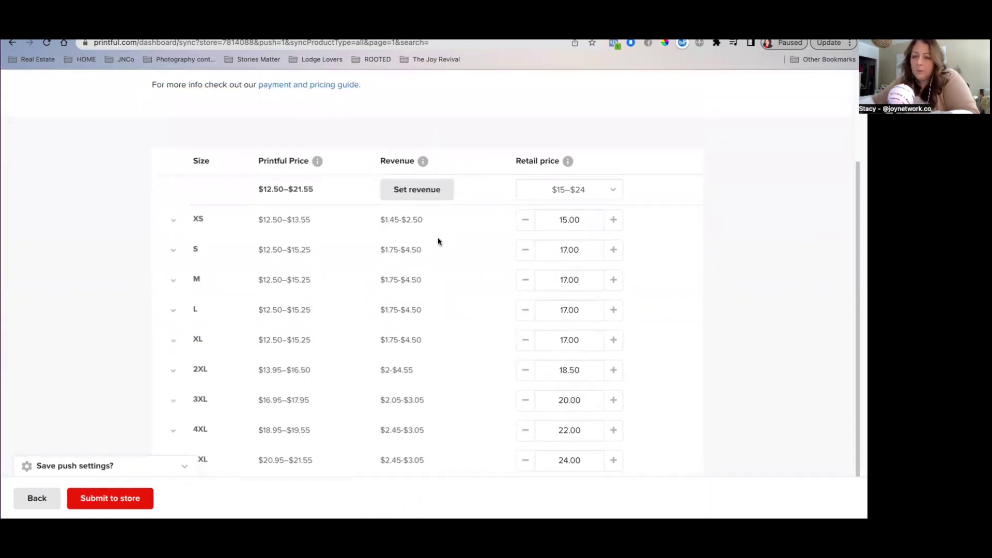
pyautogui.click(412, 194)
pyautogui.click(307, 258)
pyautogui.click(227, 308)
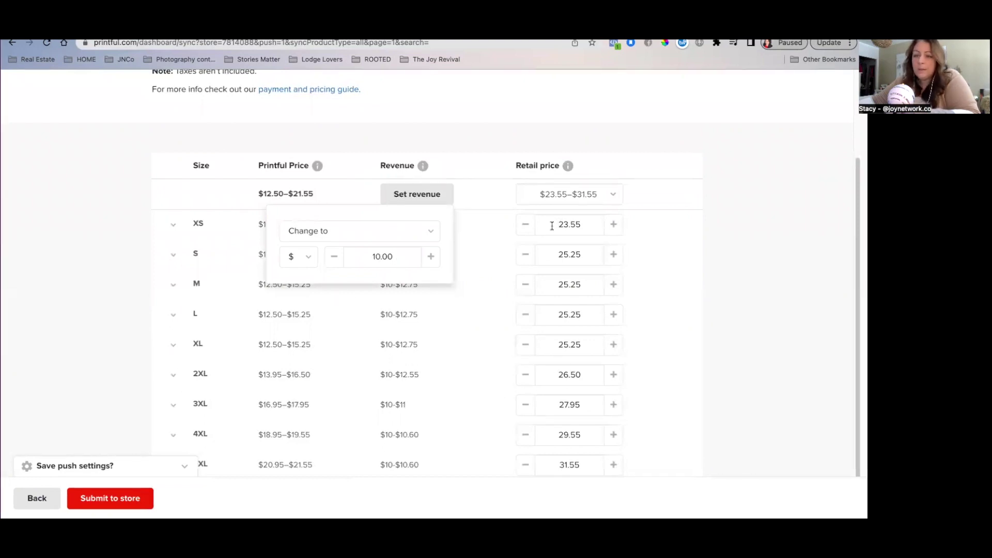
pyautogui.click(431, 259)
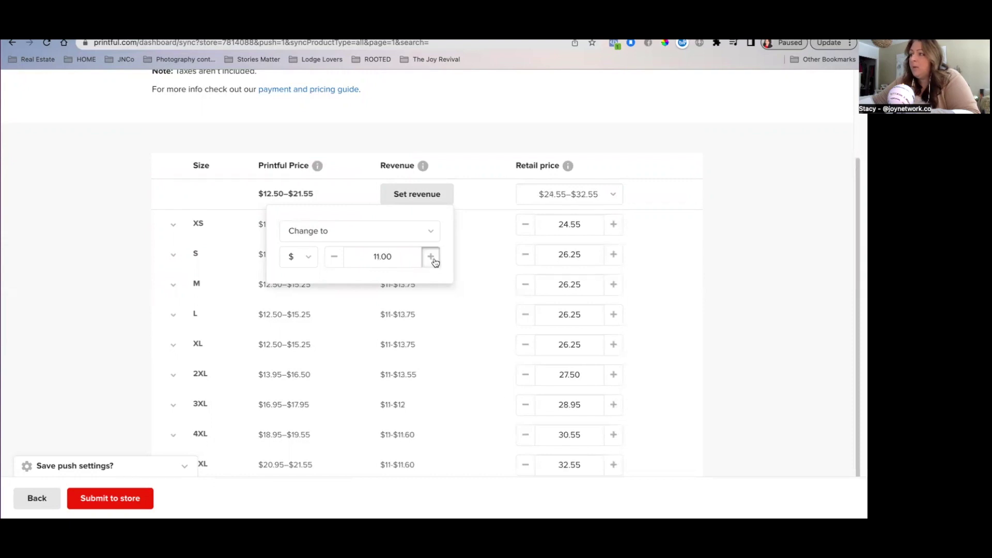
pyautogui.click(432, 261)
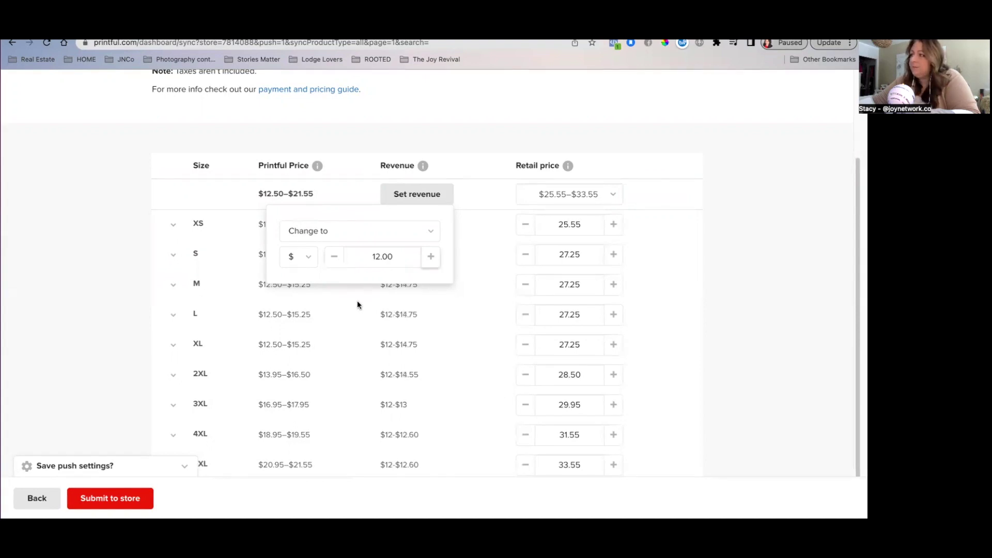
pyautogui.scroll(-1, 357, 305)
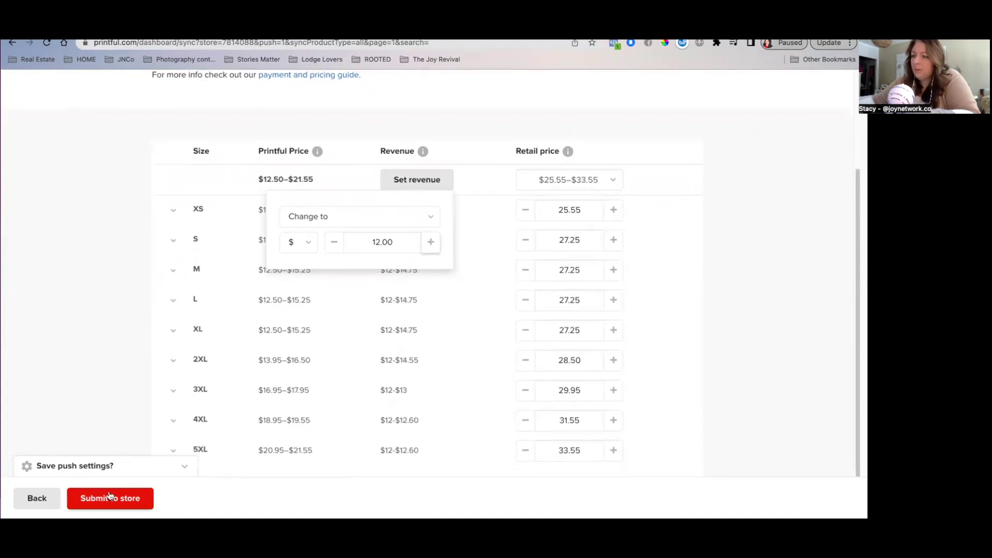
pyautogui.scroll(-1, 126, 443)
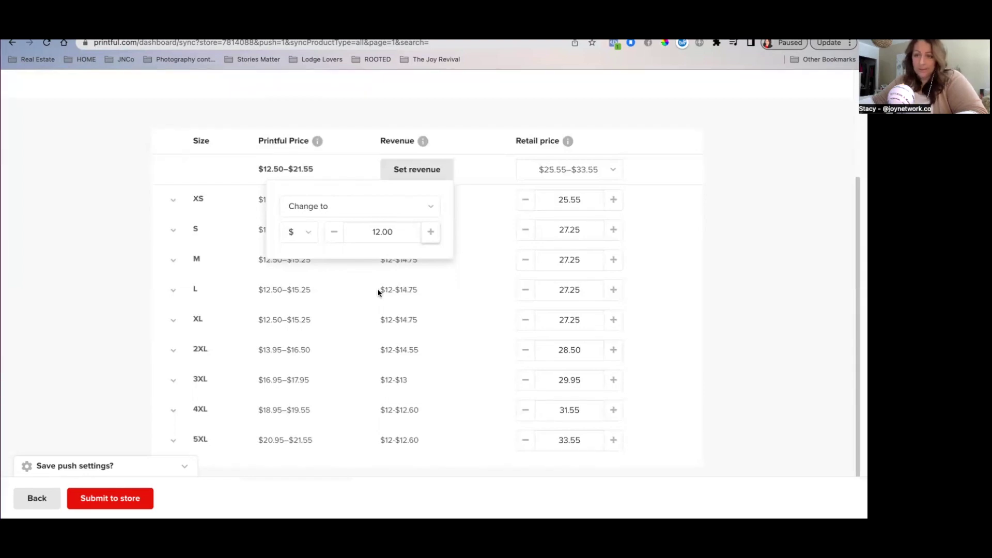
# Submit the priced Pray tee to The Joy Revival store, syncing its 26 variants to Squarespace.
pyautogui.click(125, 503)
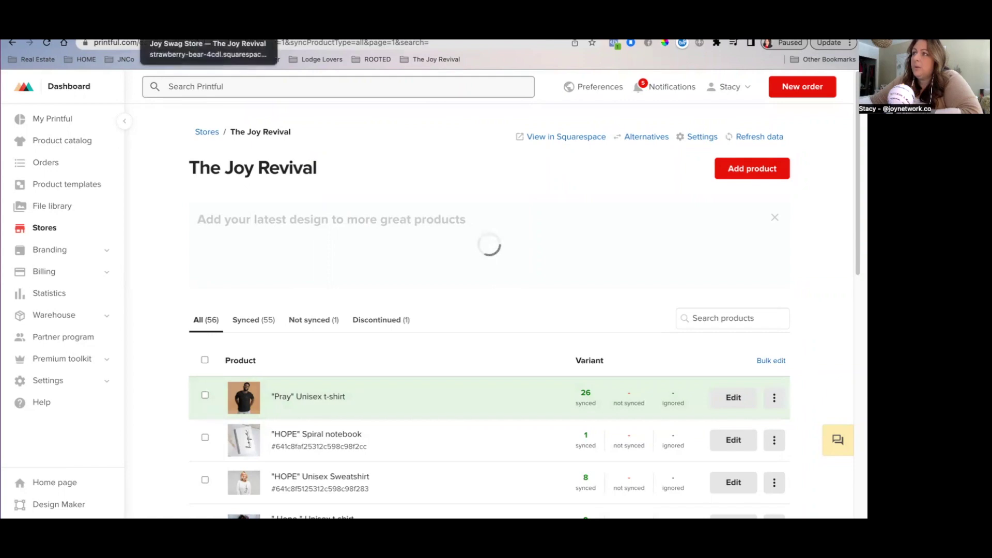
# In Squarespace, open the Resources Store page from the Pages list to find the Pray tee at $25.55.
pyautogui.click(201, 31)
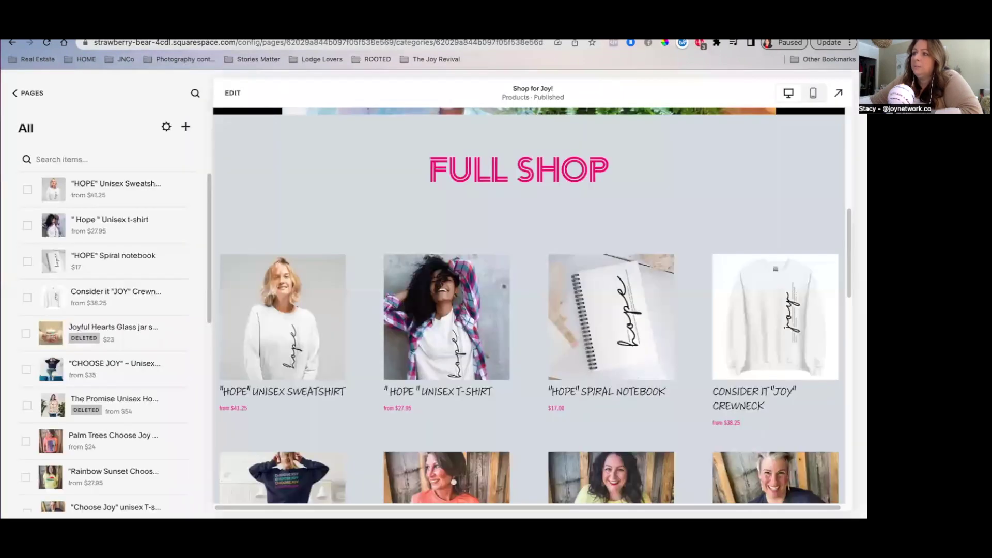
pyautogui.scroll(-3, 345, 337)
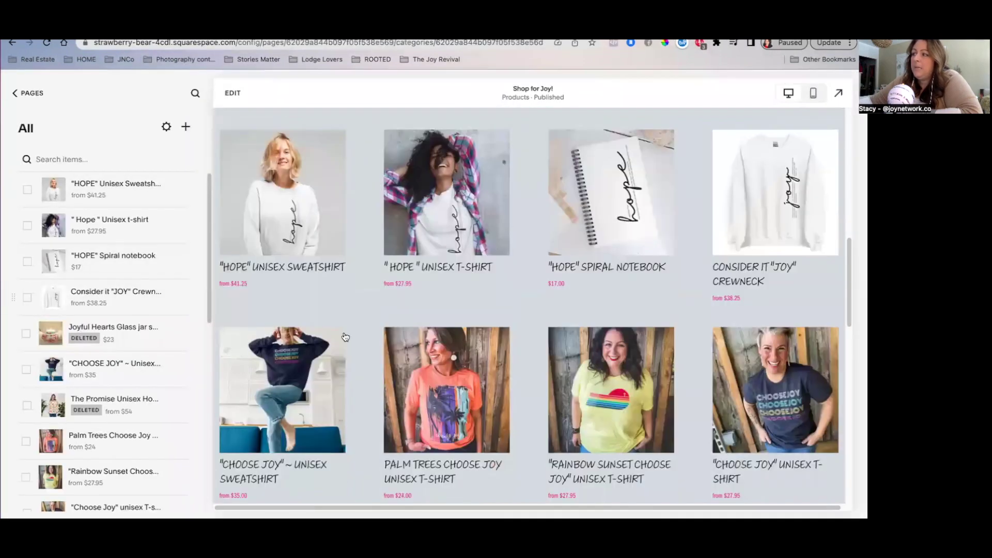
pyautogui.scroll(-5, 345, 337)
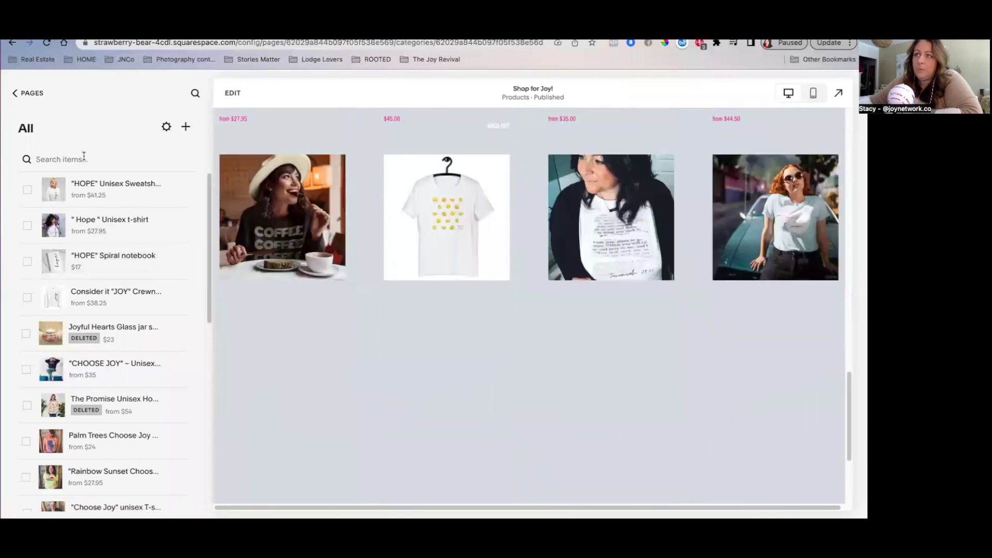
pyautogui.click(36, 95)
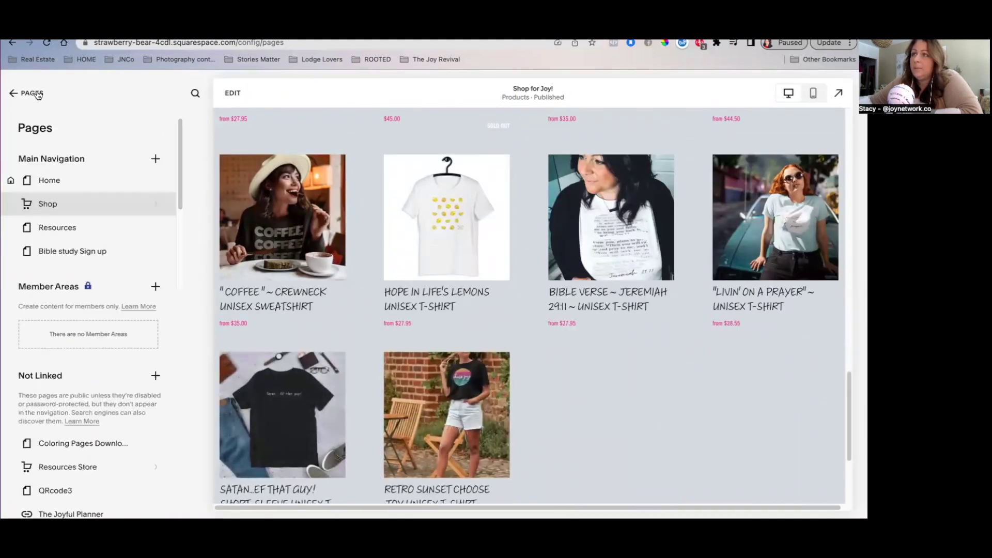
pyautogui.scroll(-2, 73, 336)
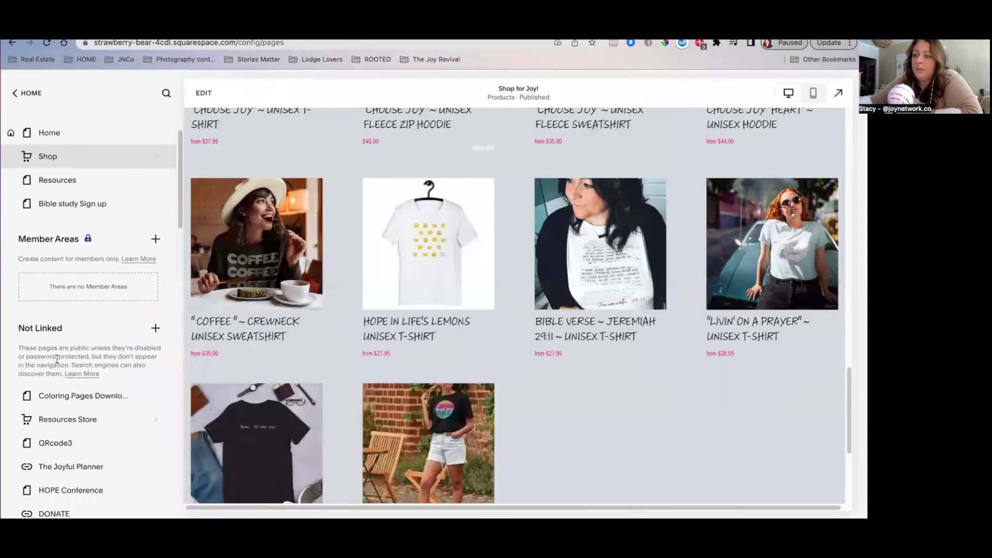
pyautogui.click(87, 415)
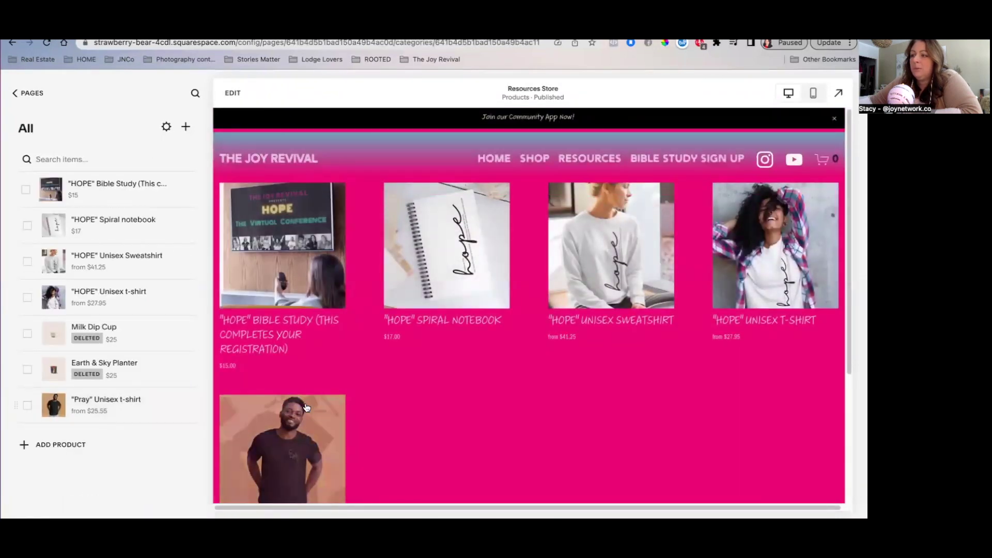
pyautogui.scroll(-1, 303, 408)
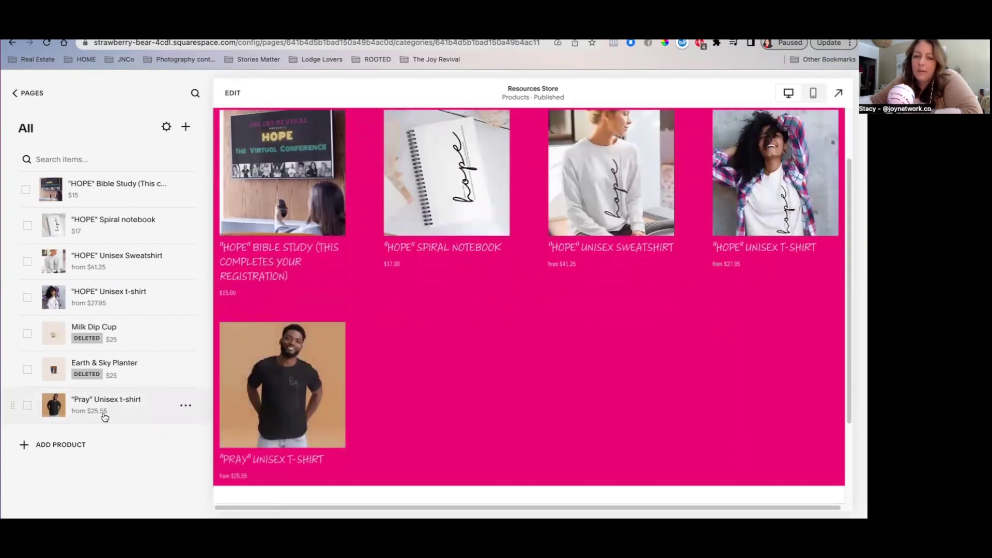
# Move the Pray tee into the Shop for Joy! collection and drag it above Retro Sunset.
pyautogui.click(184, 411)
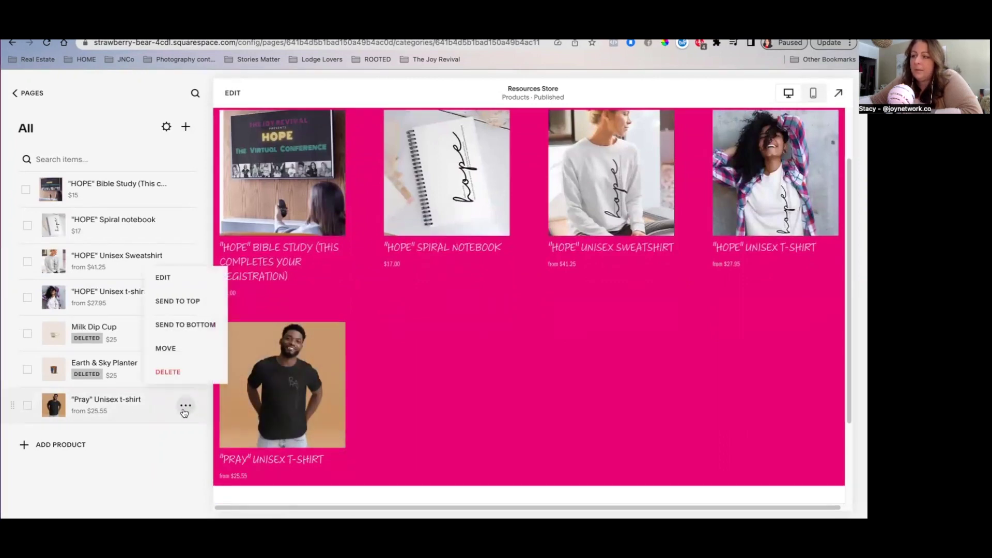
pyautogui.click(166, 349)
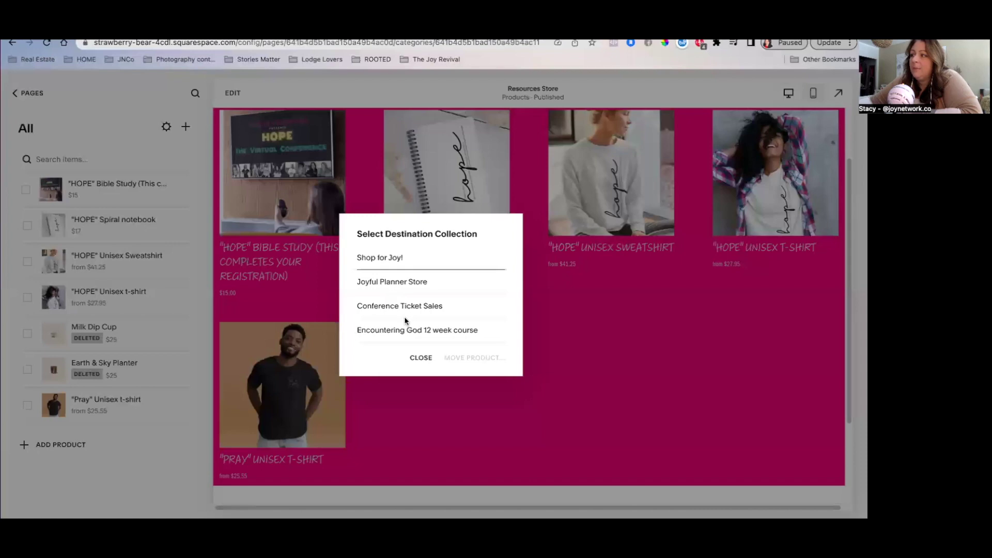
pyautogui.click(399, 267)
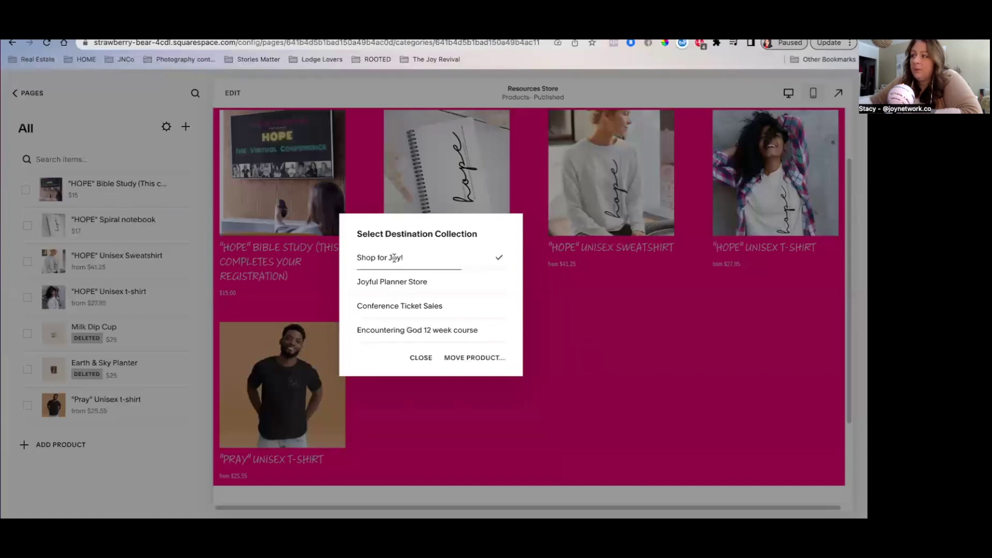
pyautogui.click(463, 358)
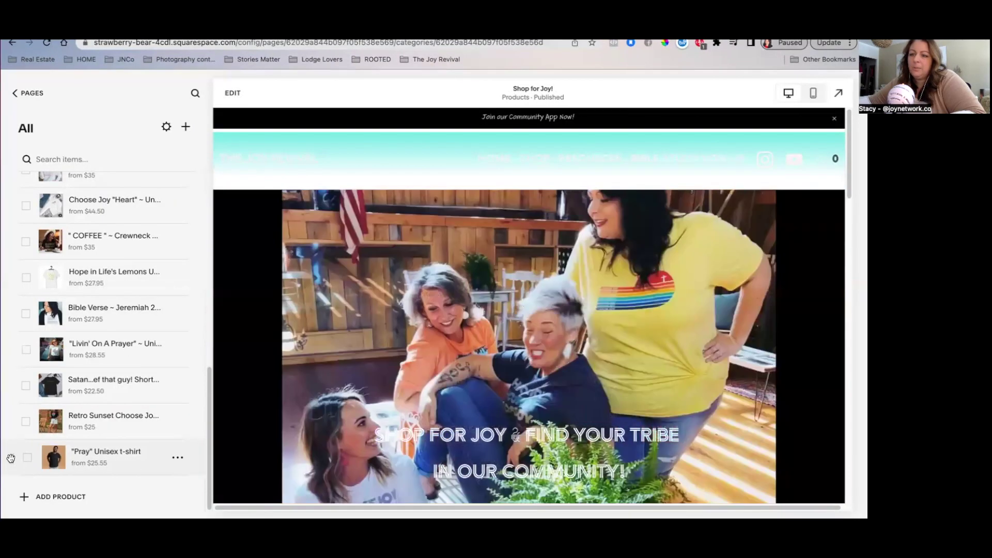
pyautogui.moveTo(12, 458); pyautogui.dragTo(8, 387)
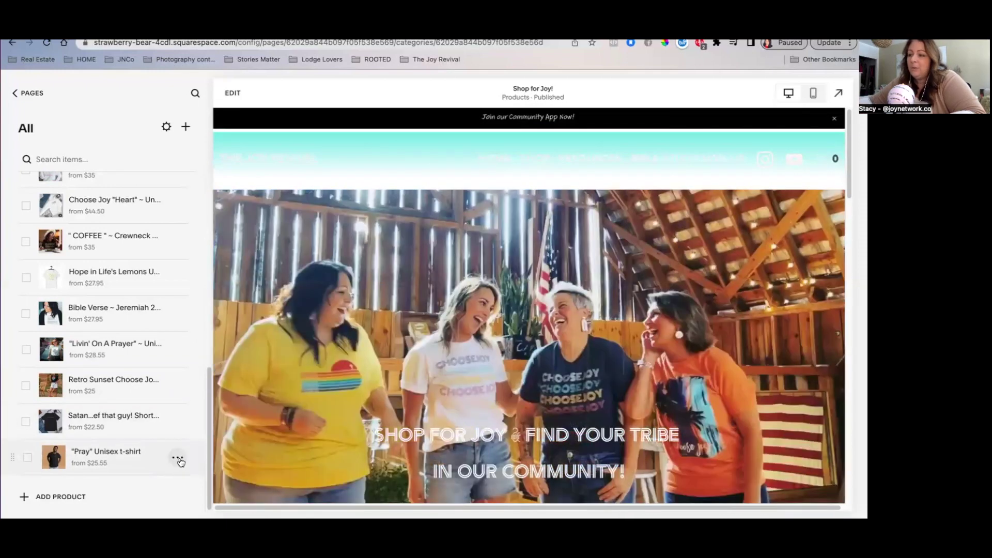
# Send the Pray tee to the top of Shop for Joy! and check it leads the Full Shop grid.
pyautogui.click(177, 458)
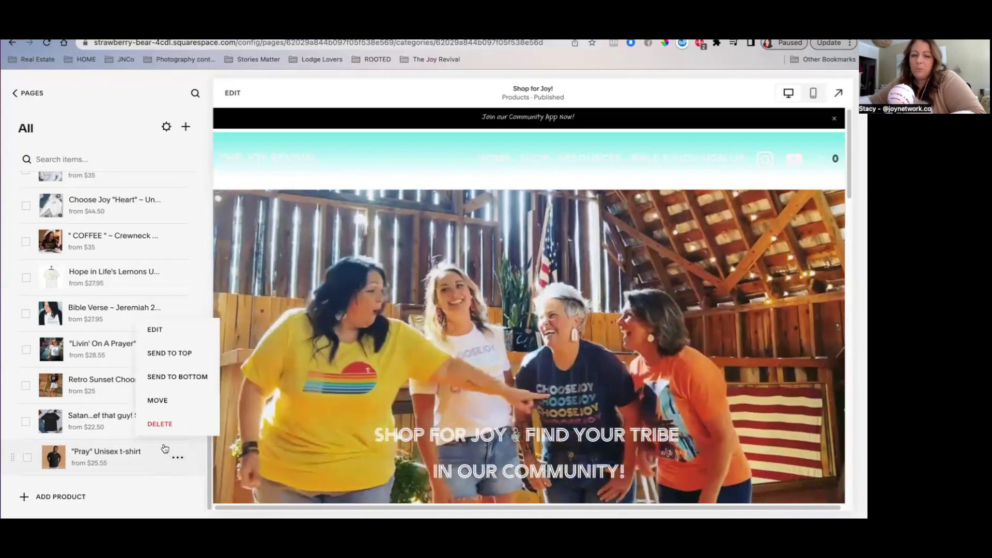
pyautogui.click(170, 358)
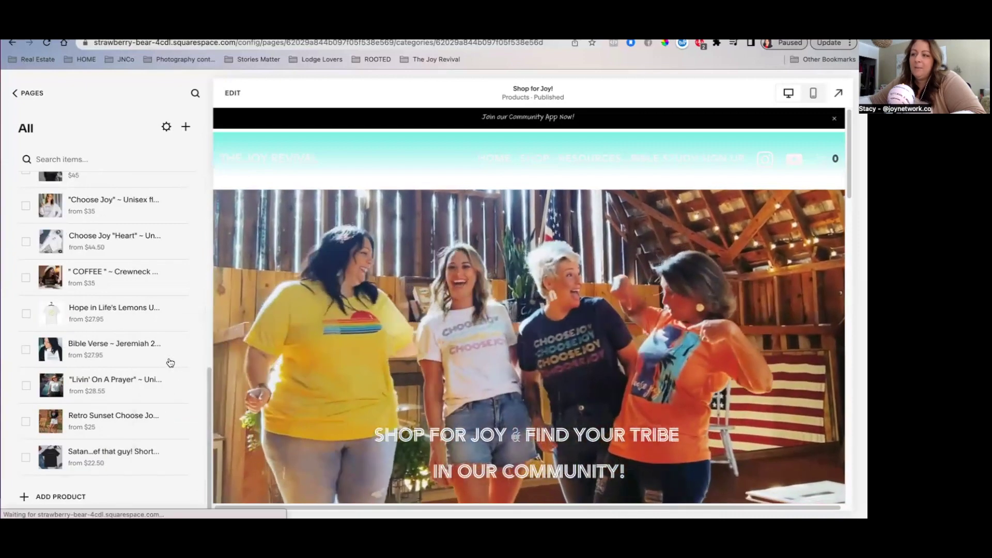
pyautogui.scroll(15, 125, 331)
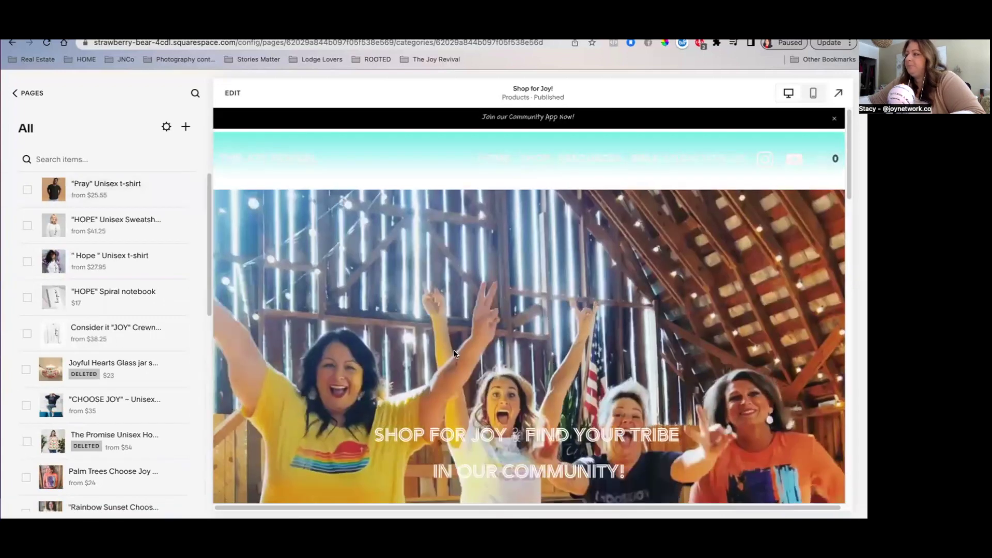
pyautogui.scroll(-4, 453, 349)
pyautogui.scroll(-4, 451, 365)
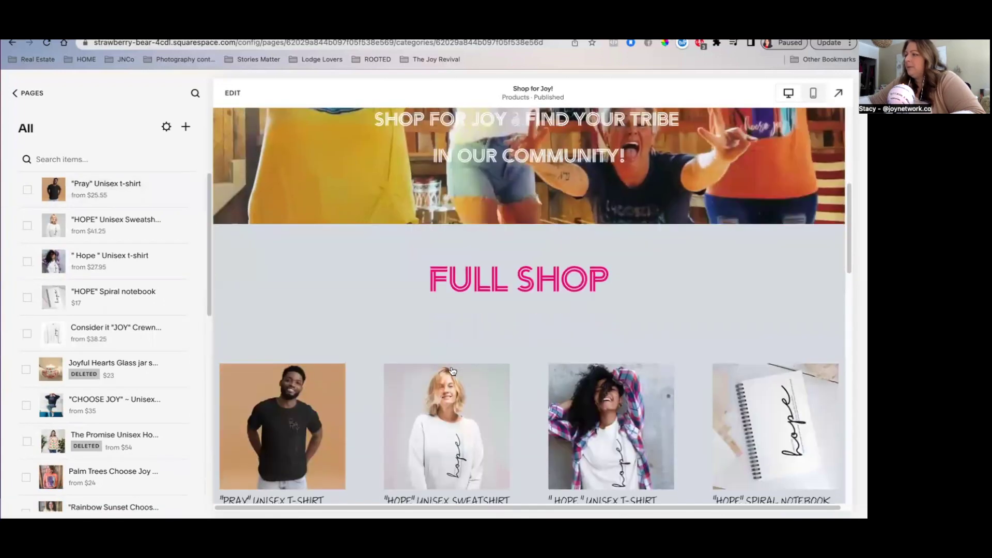
pyautogui.scroll(-3, 453, 372)
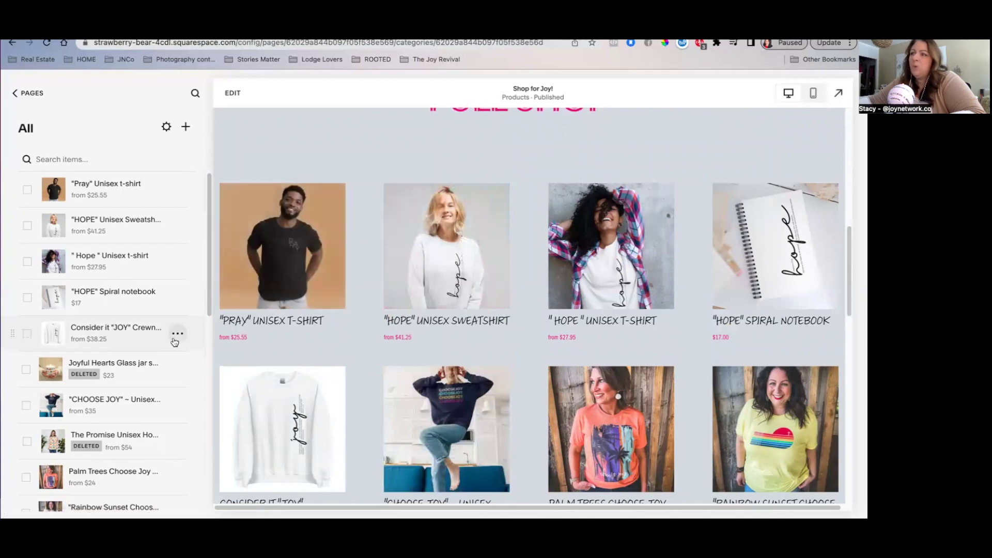
# Edit the Pray tee, moving the black flat-lay and standing-man-in-black photos into colour order, and save.
pyautogui.click(178, 192)
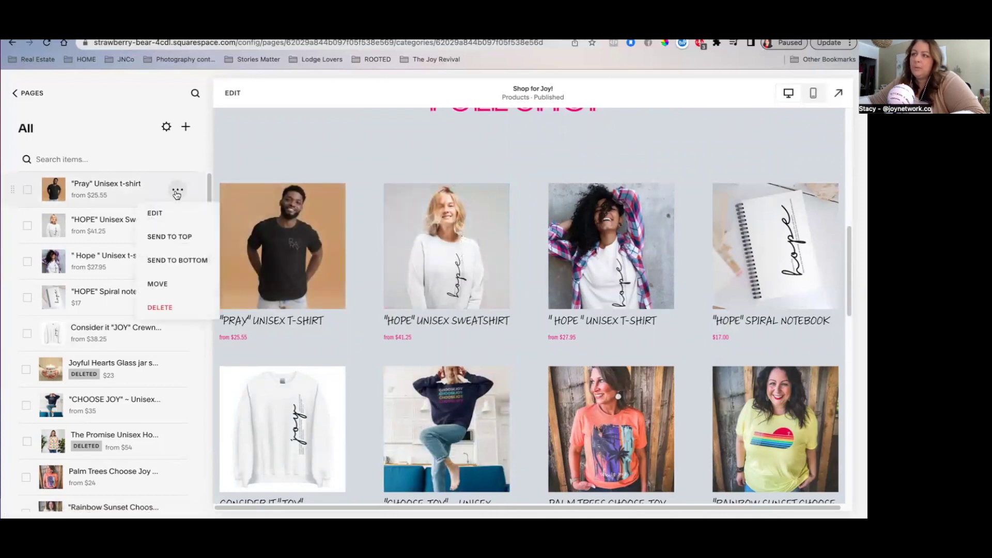
pyautogui.click(174, 220)
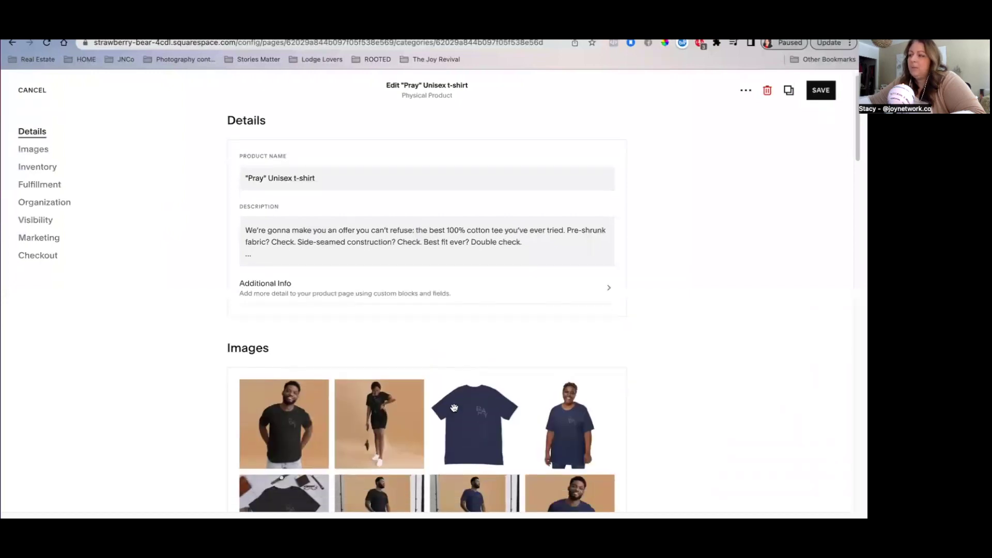
pyautogui.scroll(-3, 458, 392)
pyautogui.scroll(-1, 359, 361)
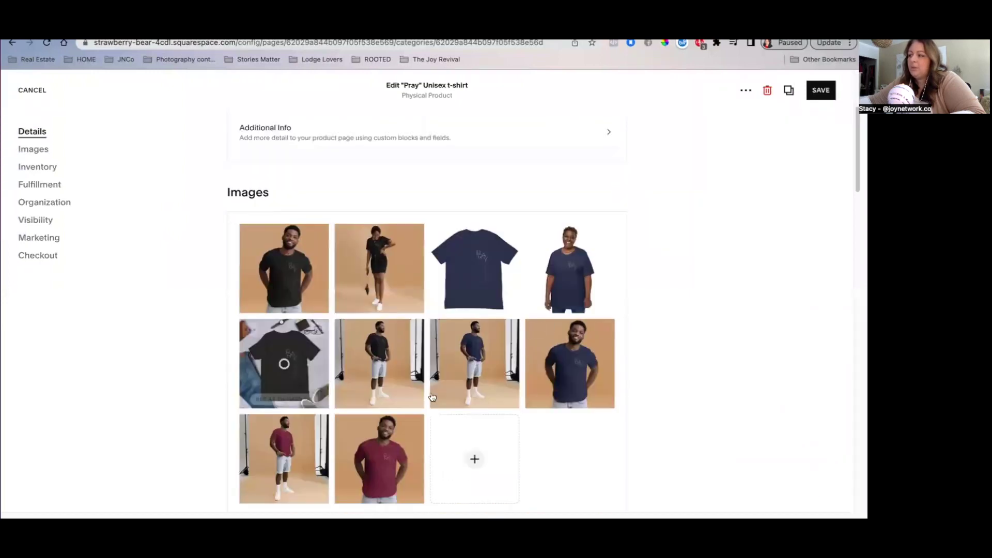
pyautogui.moveTo(358, 366); pyautogui.dragTo(474, 268)
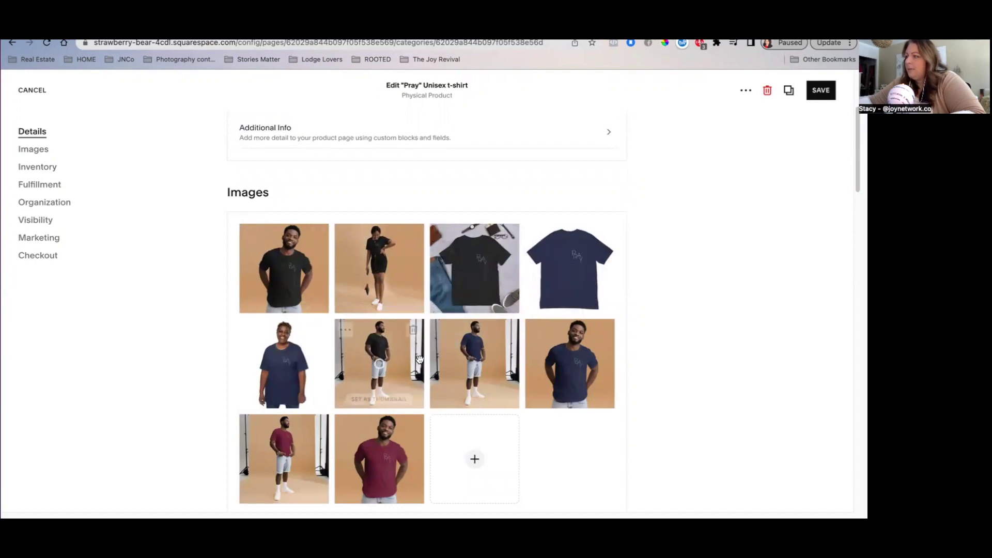
pyautogui.moveTo(401, 311); pyautogui.dragTo(492, 261)
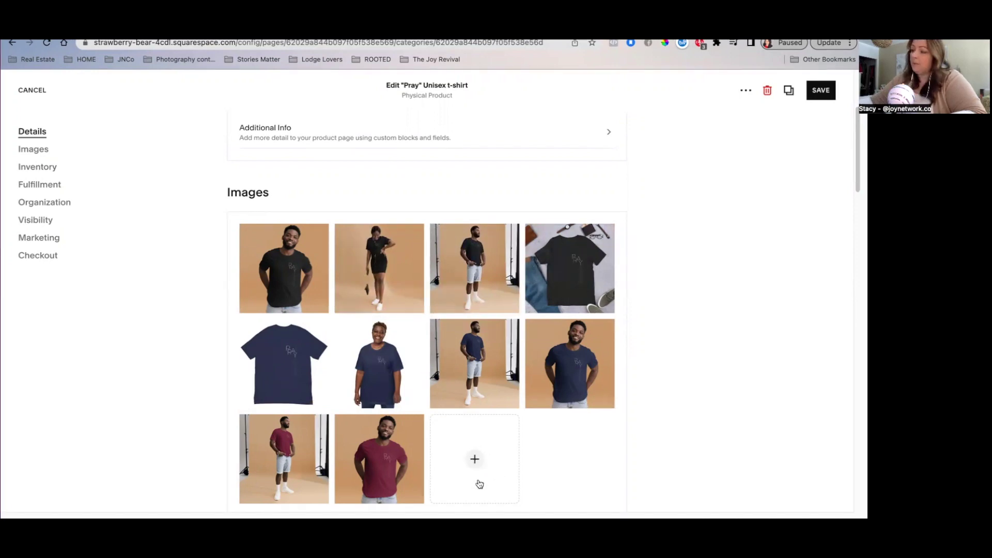
pyautogui.scroll(-6, 474, 429)
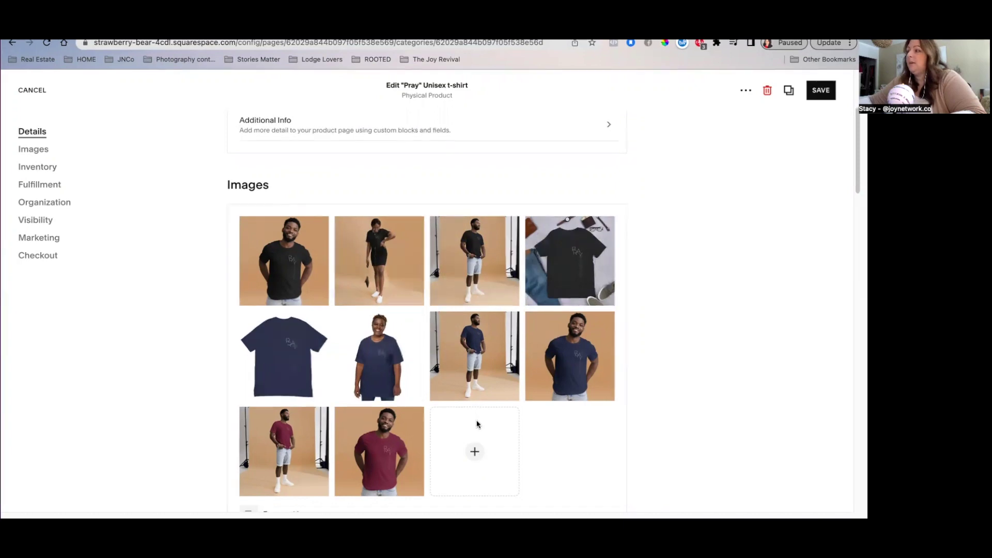
pyautogui.scroll(-4, 349, 396)
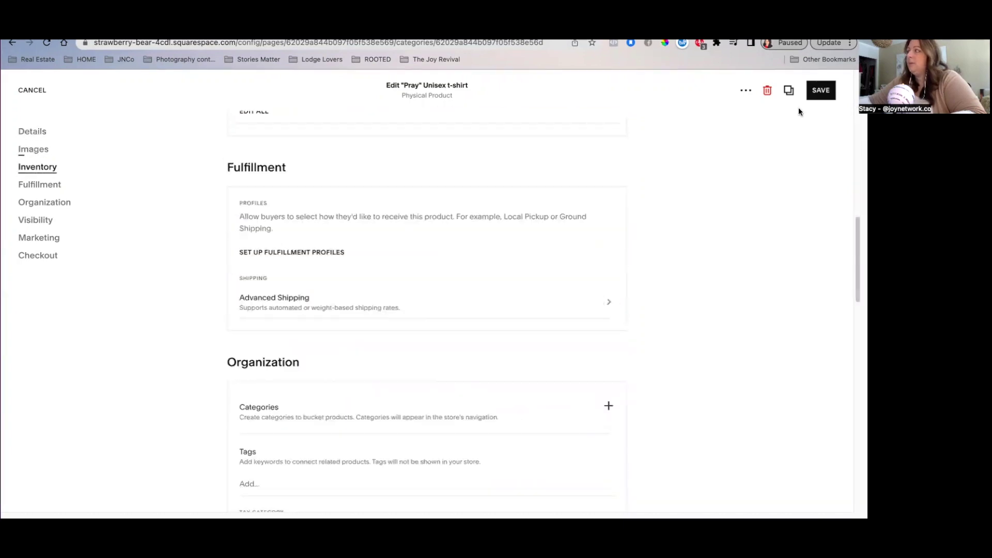
pyautogui.click(813, 91)
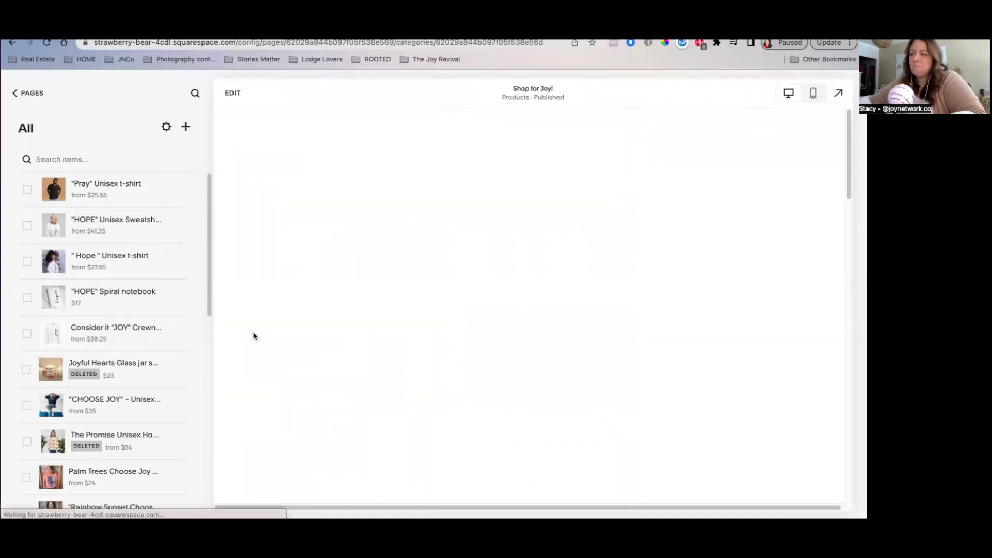
# Open the Pray Unisex t-shirt's product page from the shop preview.
pyautogui.scroll(-4, 323, 328)
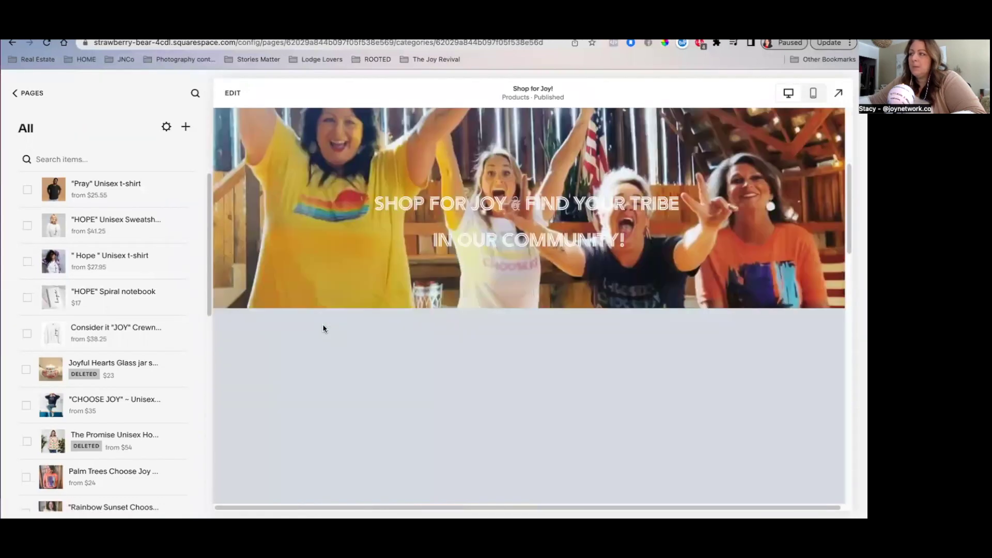
pyautogui.scroll(-2, 546, 310)
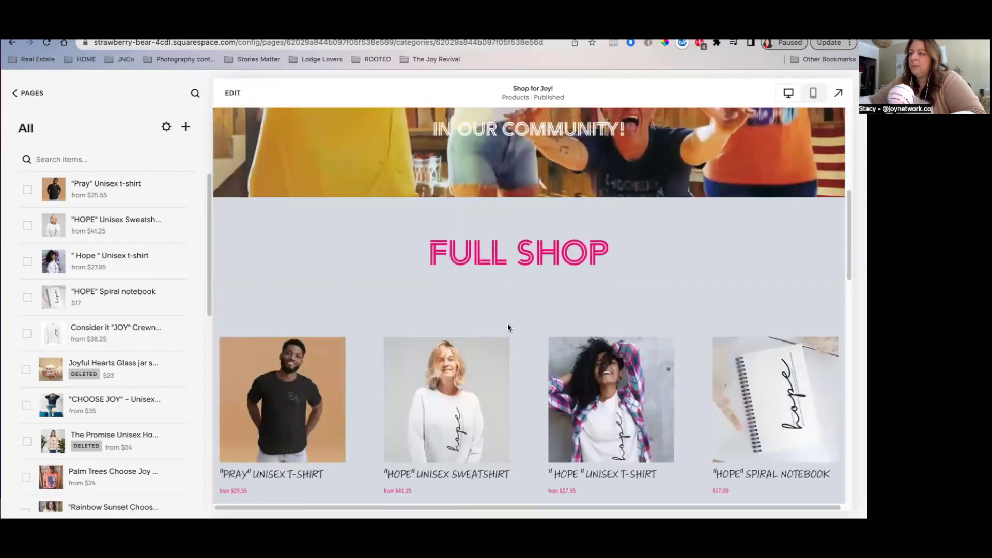
pyautogui.scroll(-1, 538, 290)
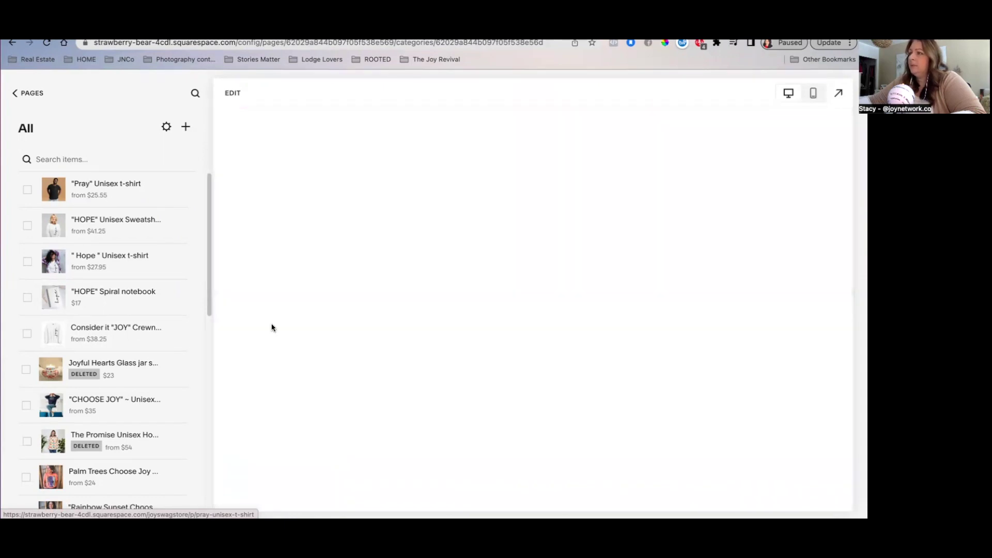
pyautogui.click(272, 327)
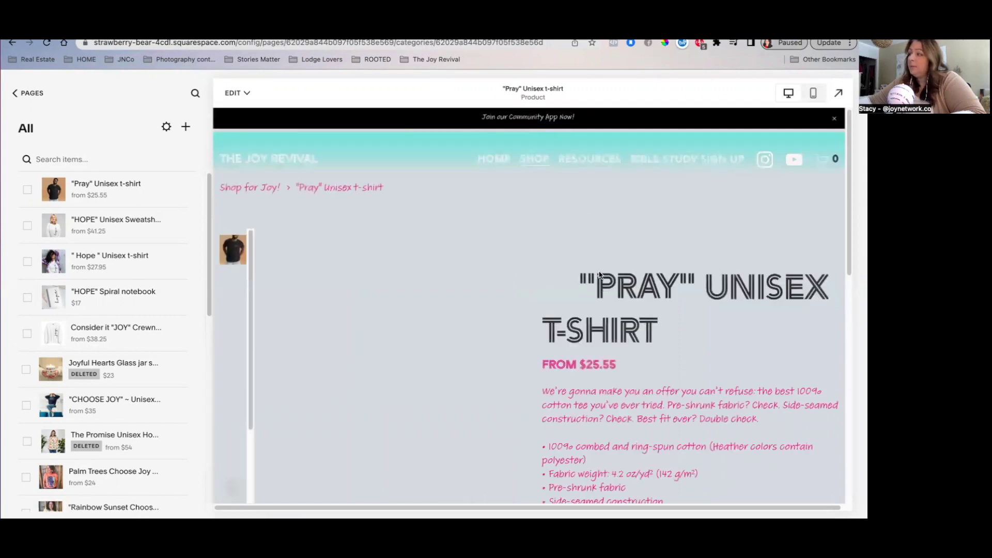
# Check the Color options (Black Heather, Navy, Maroon) and the sizes XS–5XL.
pyautogui.scroll(-3, 648, 404)
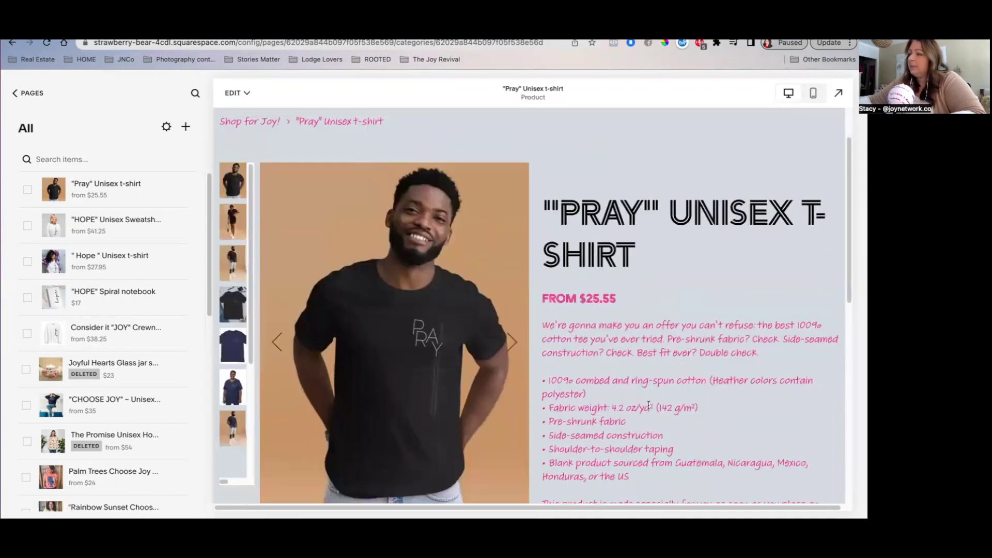
pyautogui.scroll(-5, 648, 404)
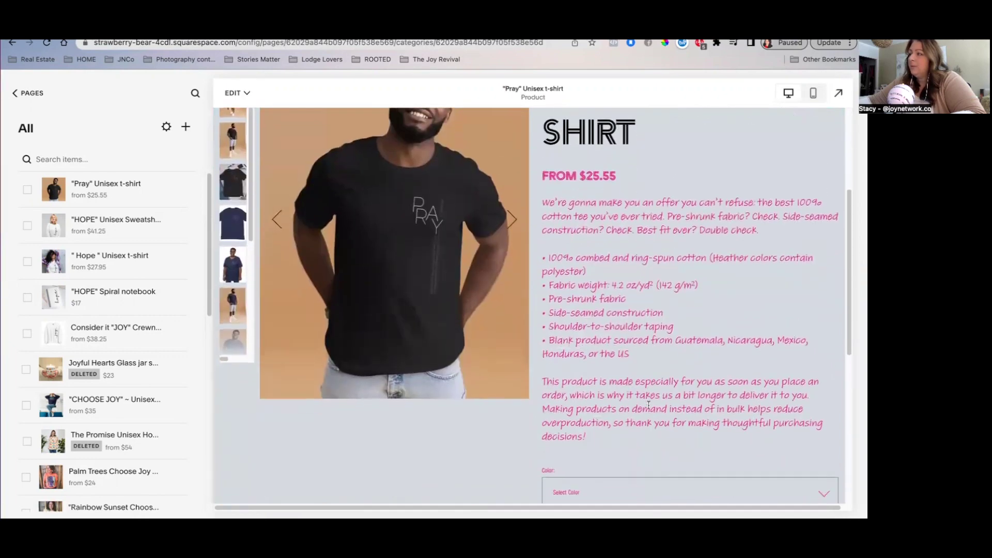
pyautogui.scroll(-4, 648, 405)
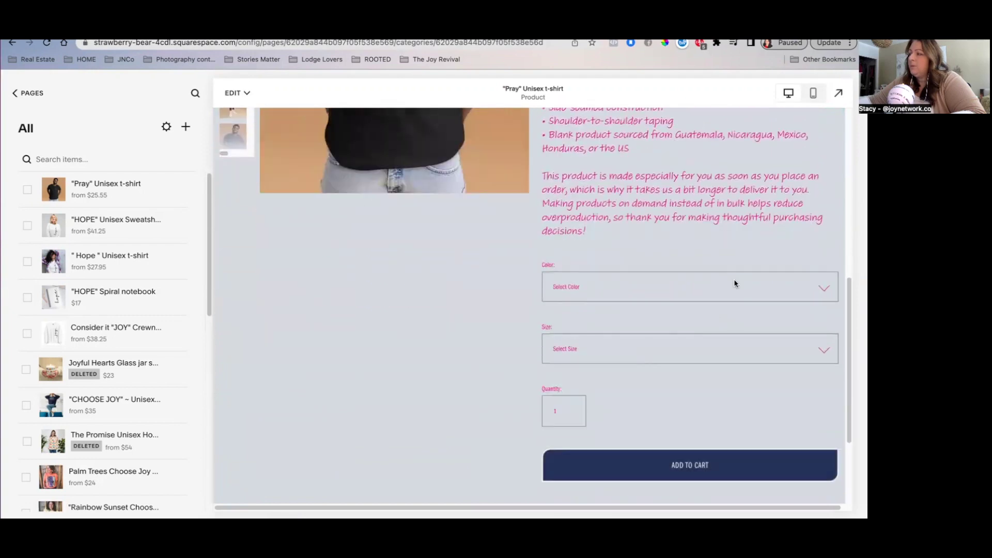
pyautogui.click(799, 288)
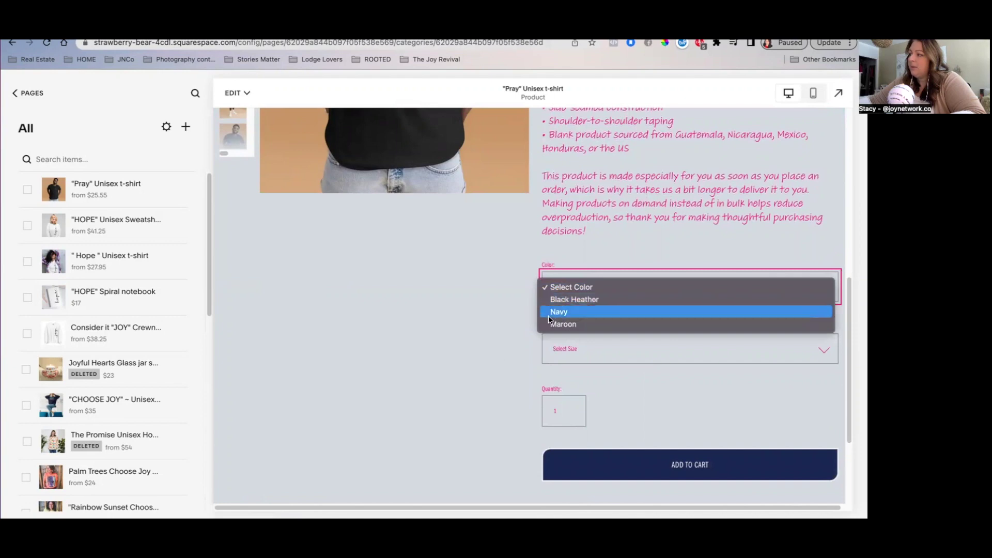
pyautogui.click(488, 359)
pyautogui.click(750, 357)
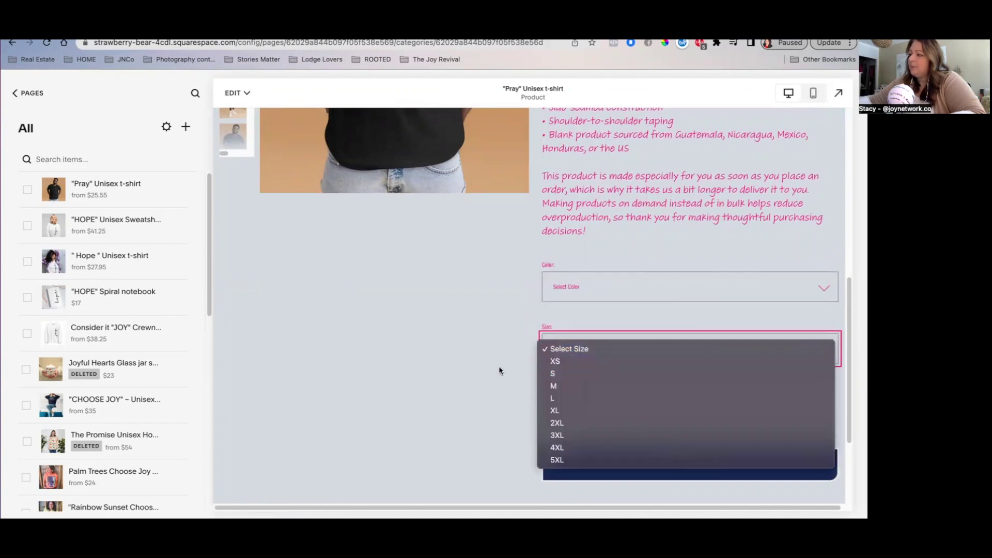
pyautogui.click(482, 360)
# Browse the product photos: the black, navy and woman-in-tee mockups.
pyautogui.scroll(4, 482, 359)
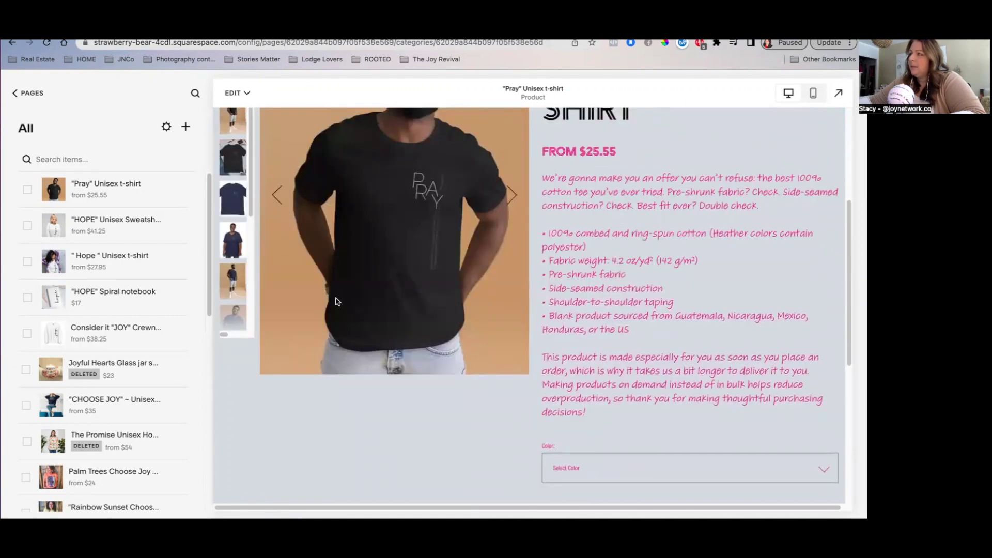
pyautogui.scroll(4, 332, 299)
pyautogui.click(234, 291)
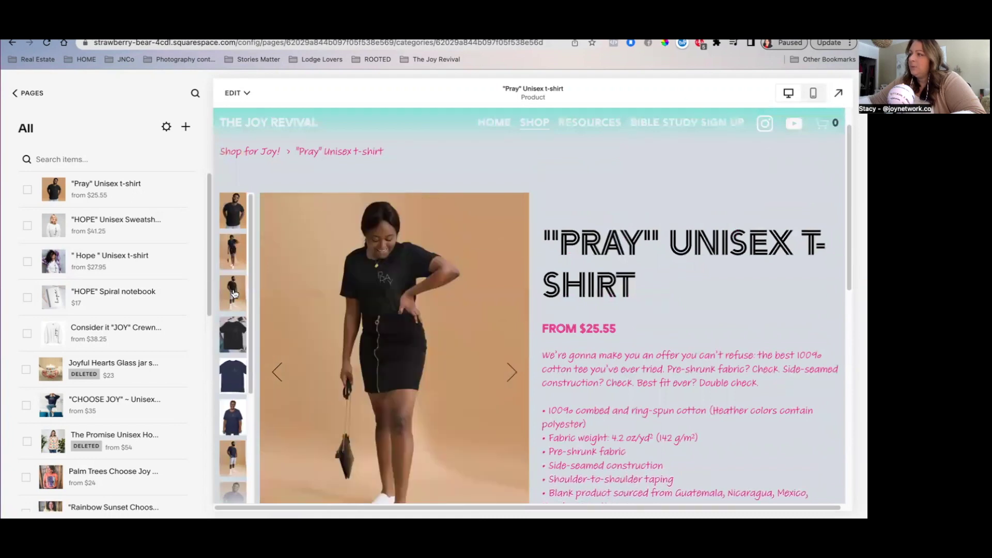
pyautogui.click(234, 339)
pyautogui.click(234, 341)
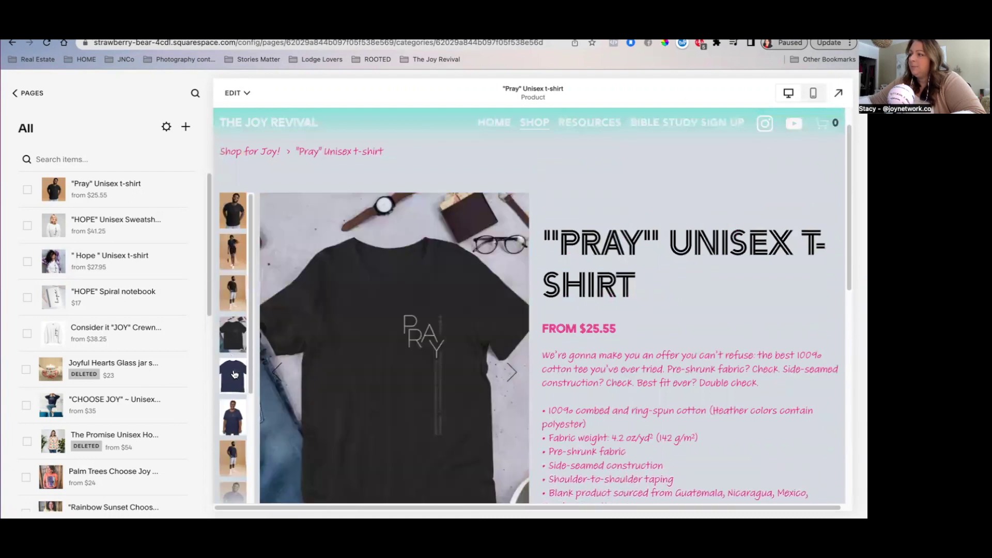
pyautogui.click(234, 374)
pyautogui.click(232, 413)
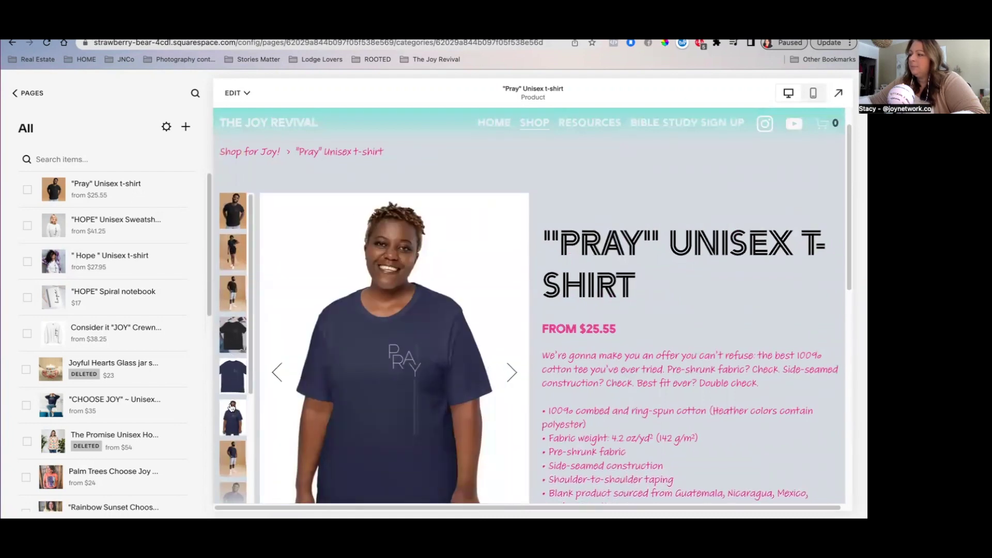
pyautogui.click(239, 251)
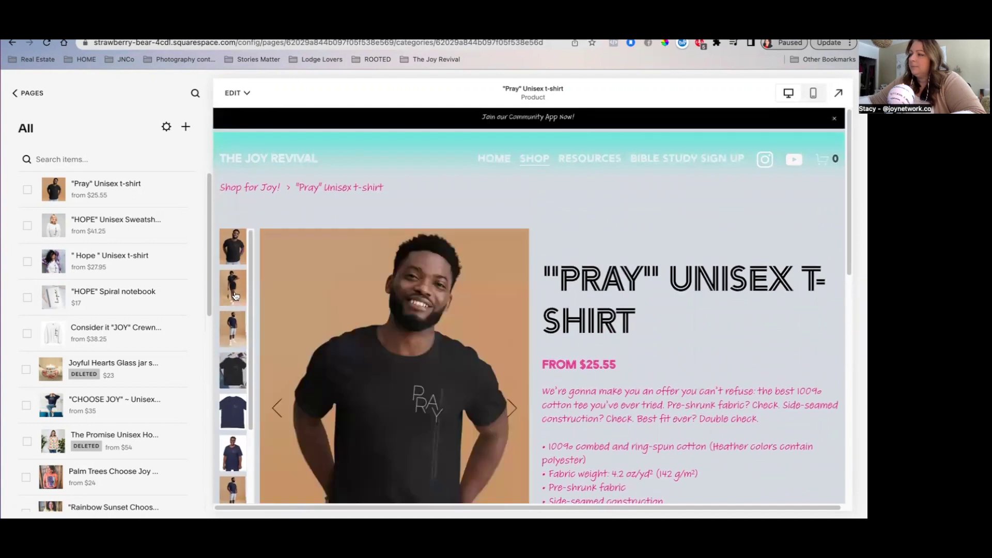
pyautogui.click(235, 296)
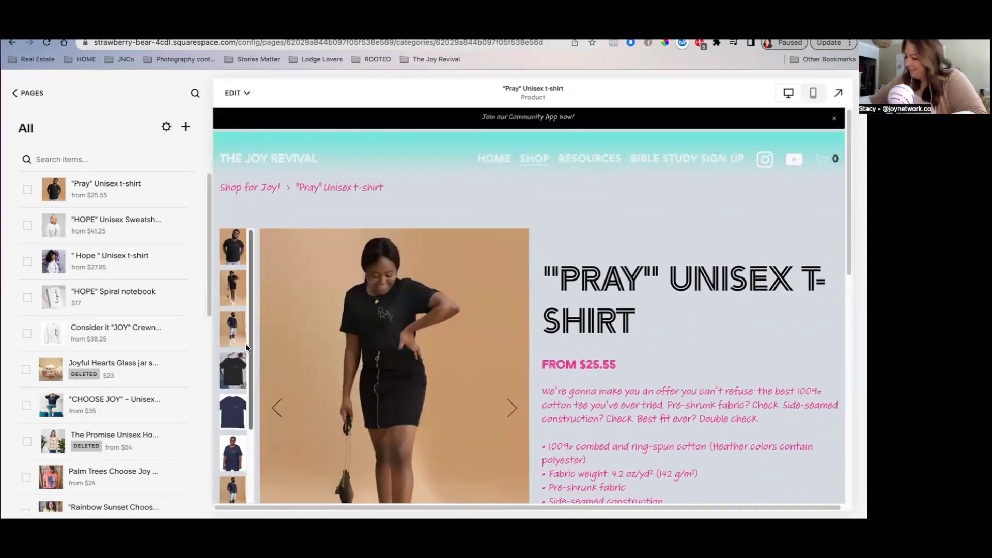